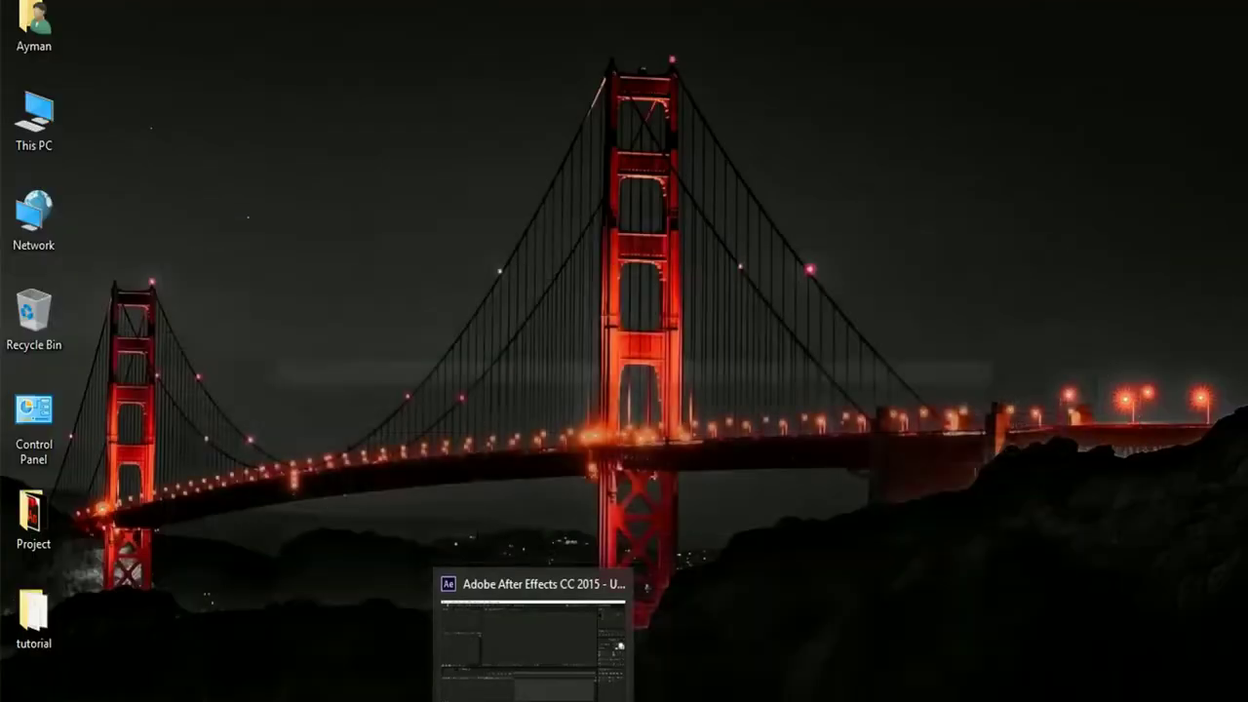
# Step: Check the drone video's details (1280×720, 23.98 fps), then minimize File Explorer
pyautogui.doubleClick(33, 614)
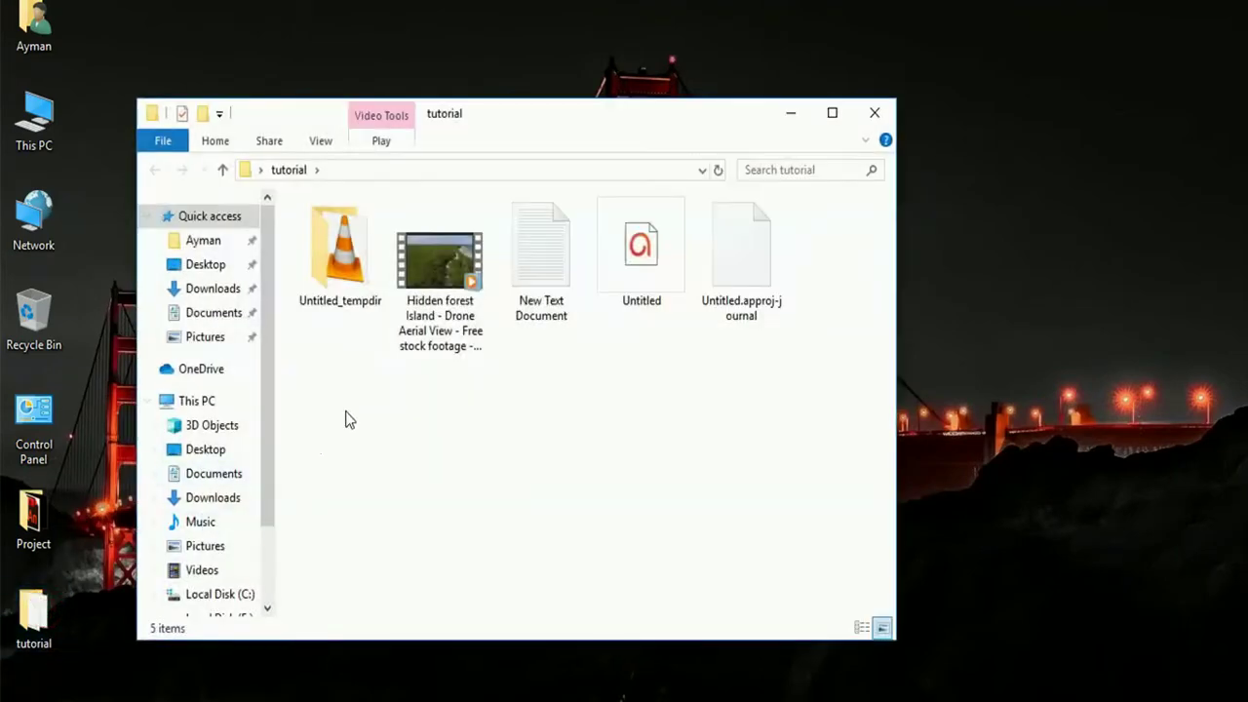
pyautogui.rightClick(439, 324)
pyautogui.click(535, 693)
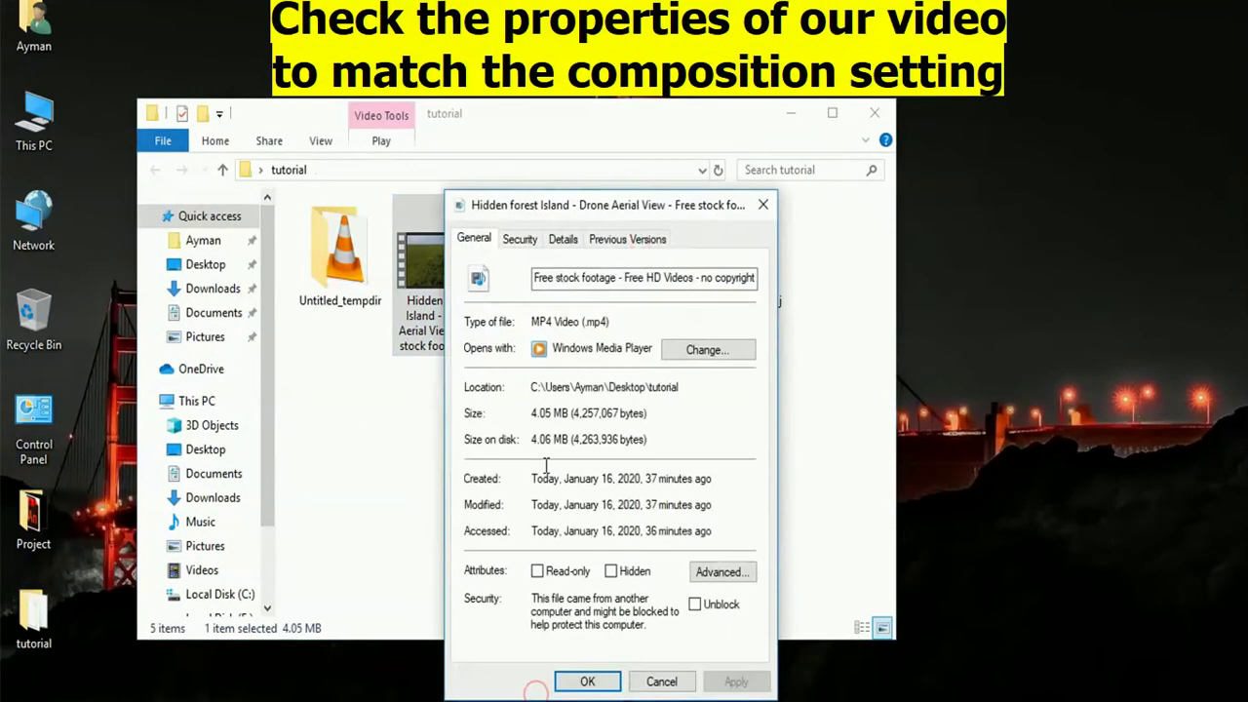
pyautogui.click(563, 244)
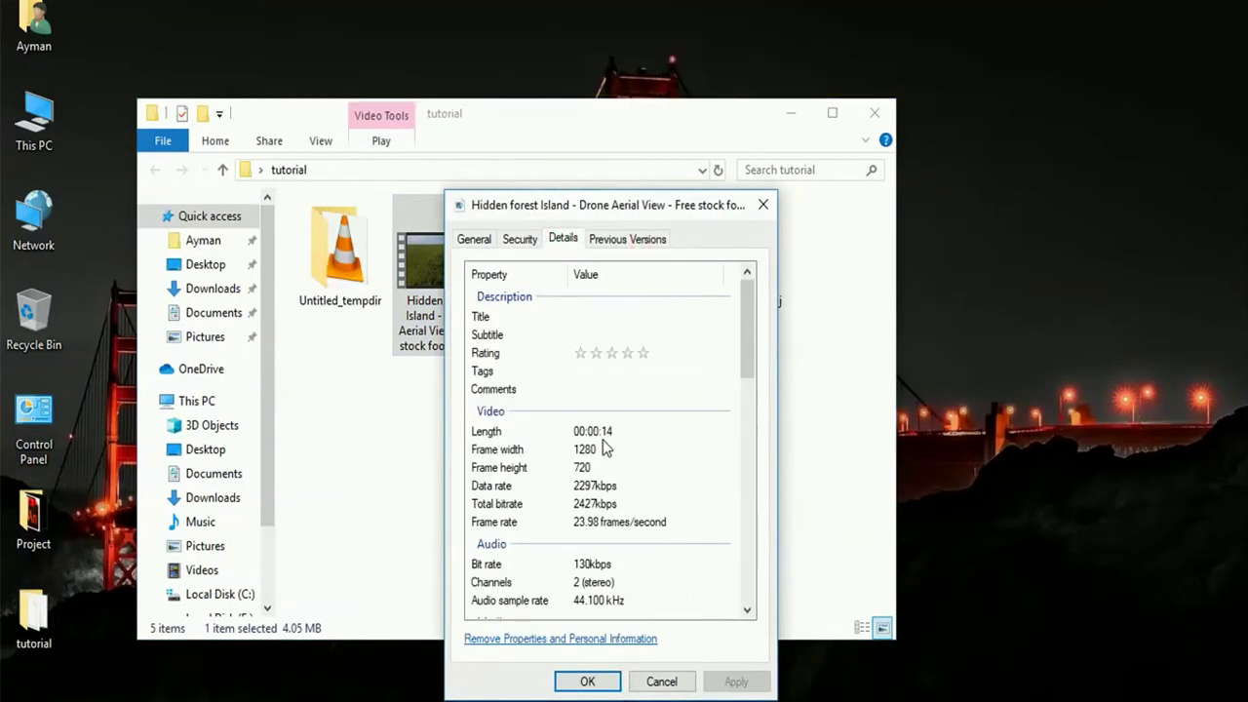
pyautogui.click(576, 456)
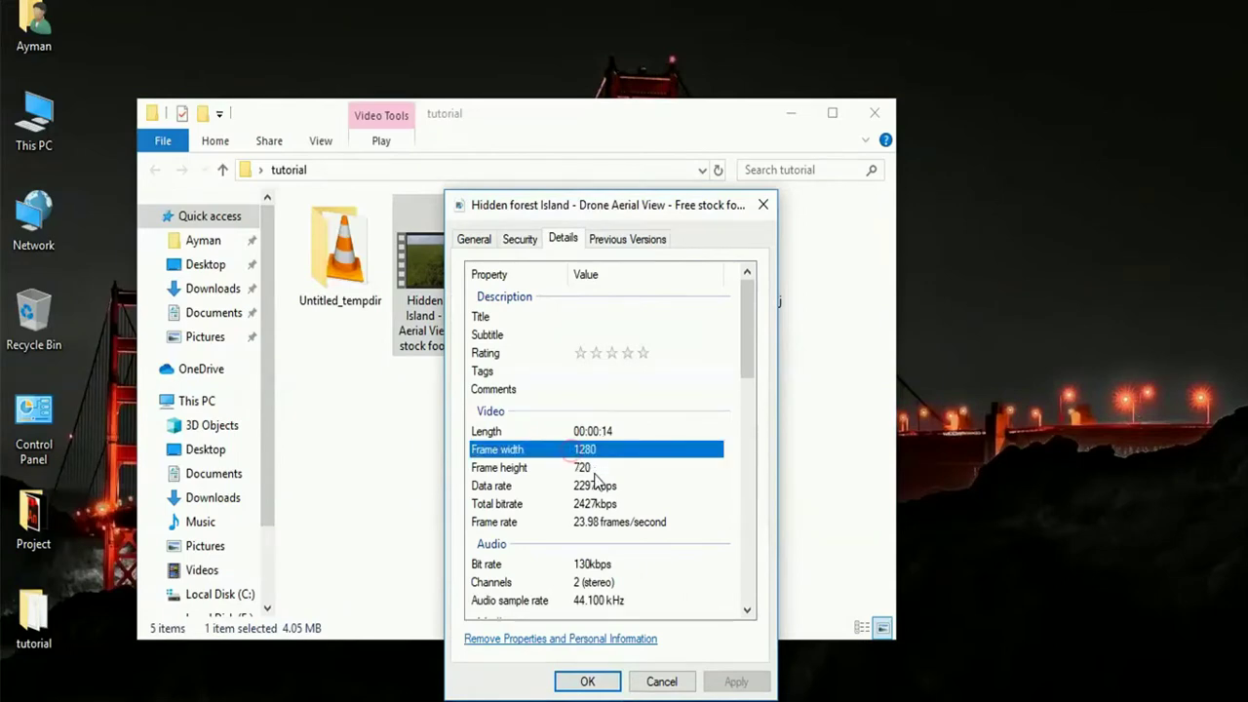
pyautogui.click(584, 469)
pyautogui.click(601, 524)
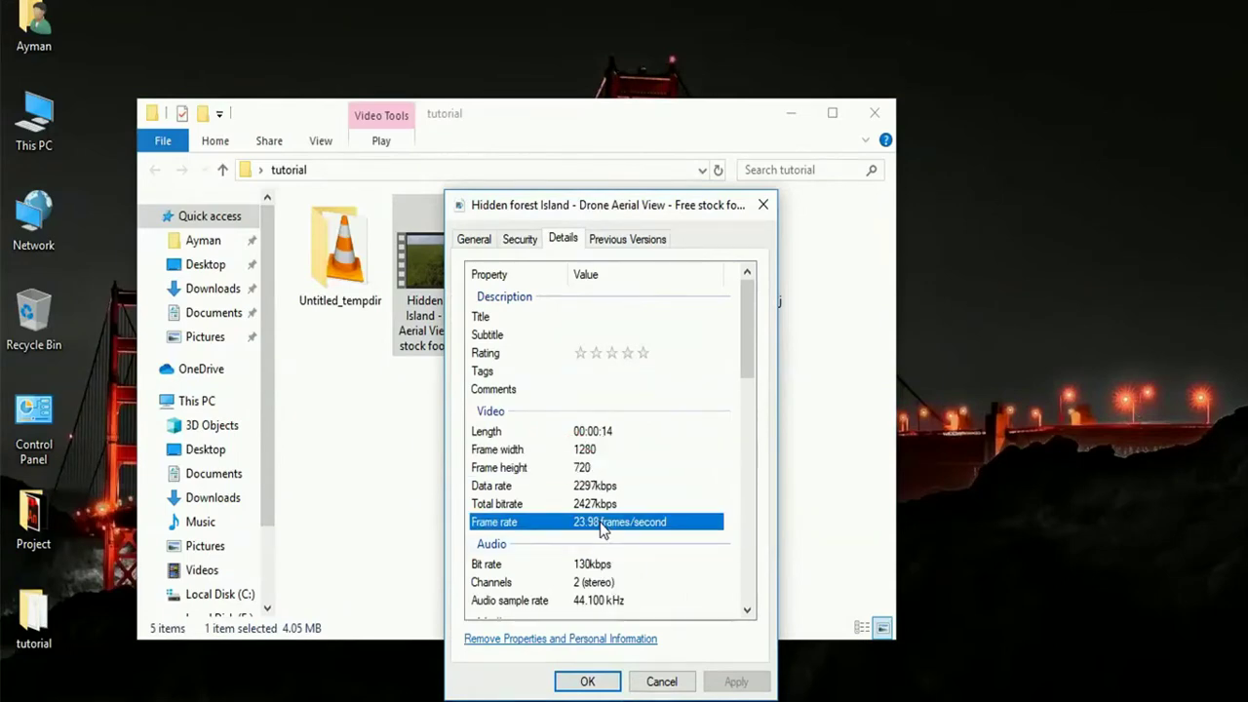
pyautogui.click(605, 676)
pyautogui.click(883, 694)
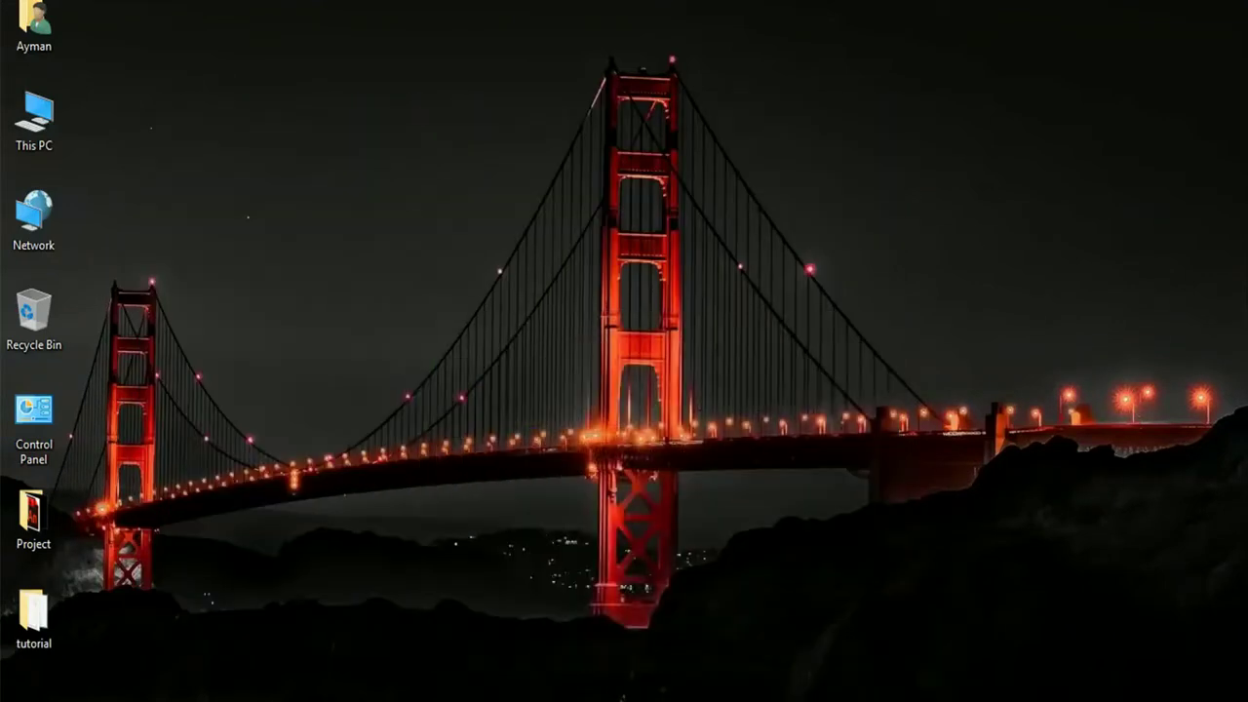
# Step: Create composition Comp 1 at 1280×720, 23.98 fps, duration 0:00:04:00
pyautogui.click(536, 694)
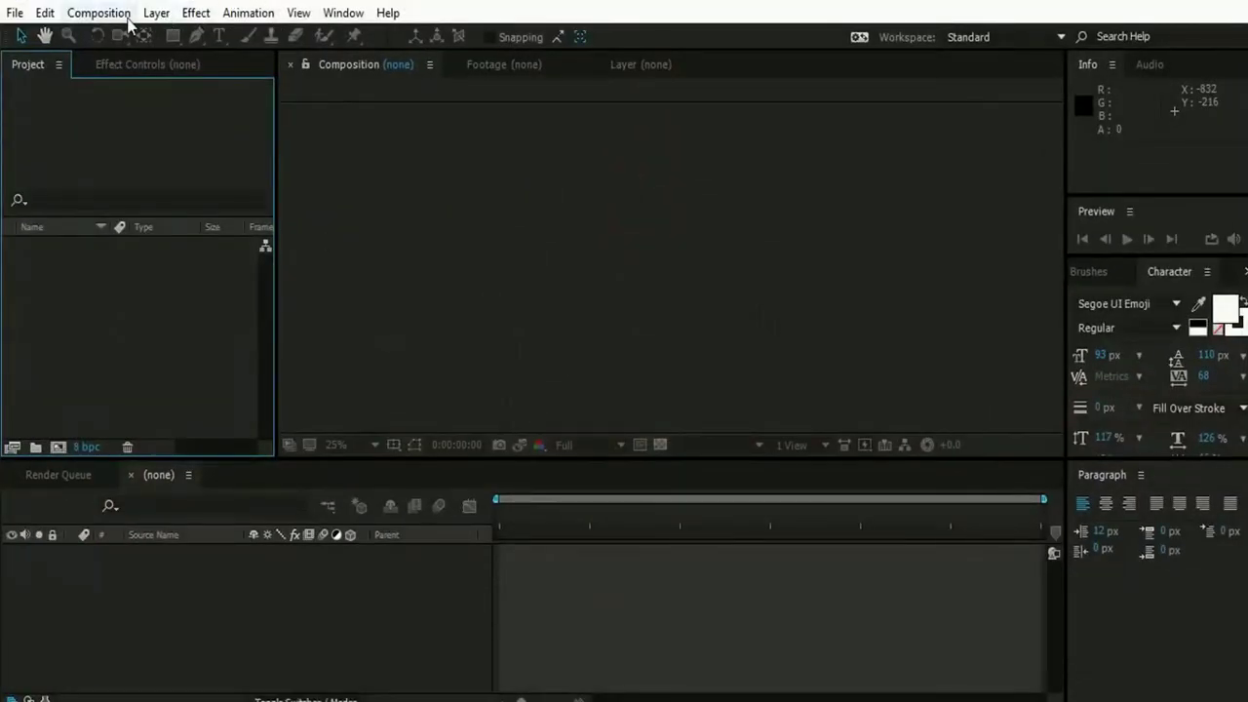
pyautogui.click(127, 16)
pyautogui.click(130, 34)
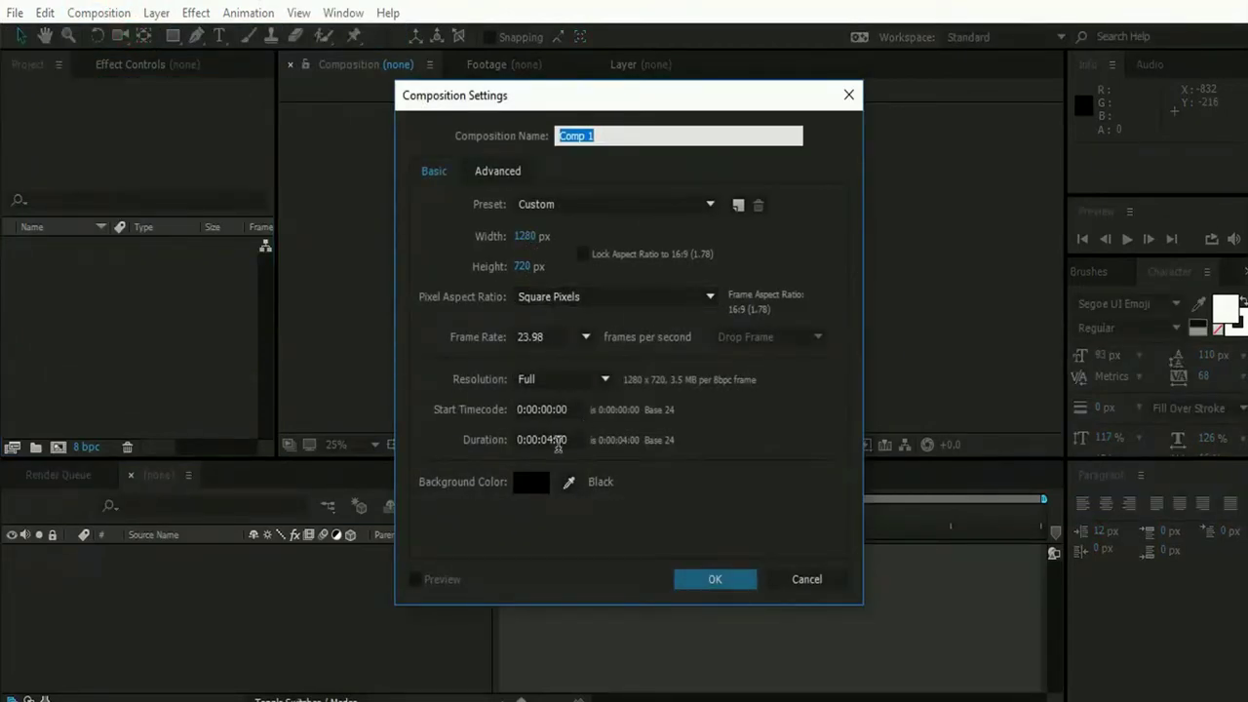
pyautogui.click(718, 581)
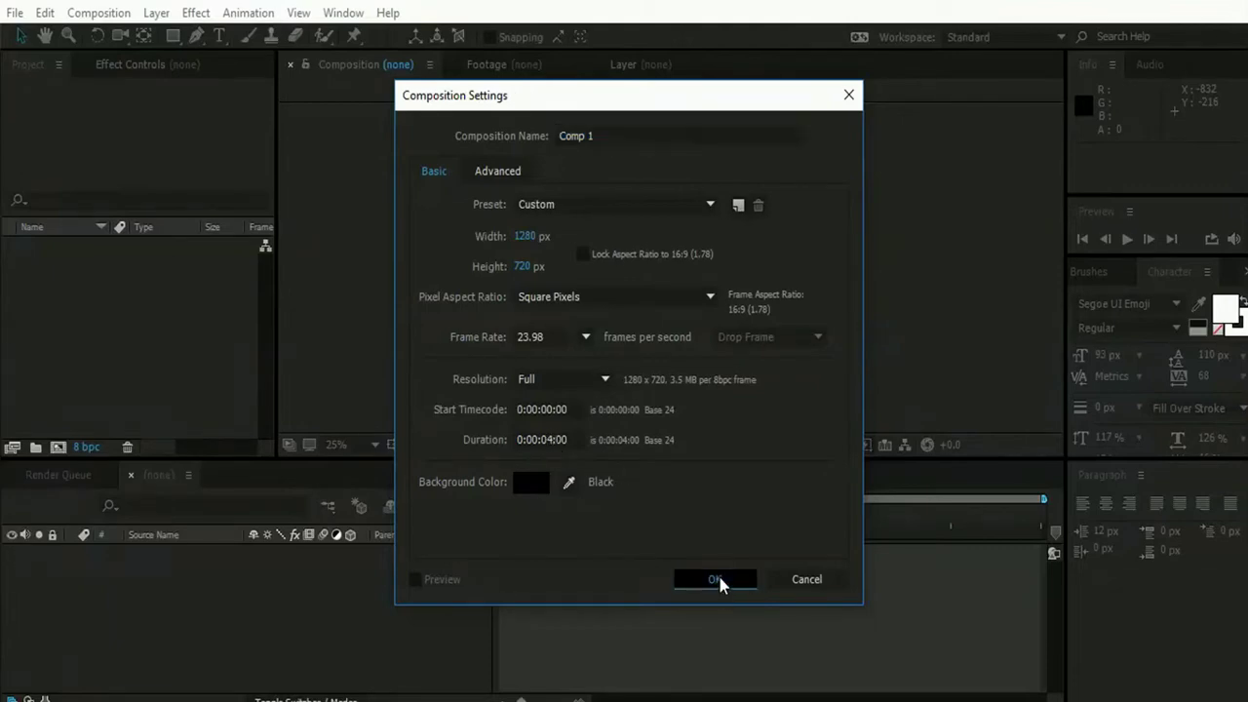
pyautogui.click(17, 16)
# Step: Import the drone beach video, place it in Comp 1, and preview playback
pyautogui.click(341, 260)
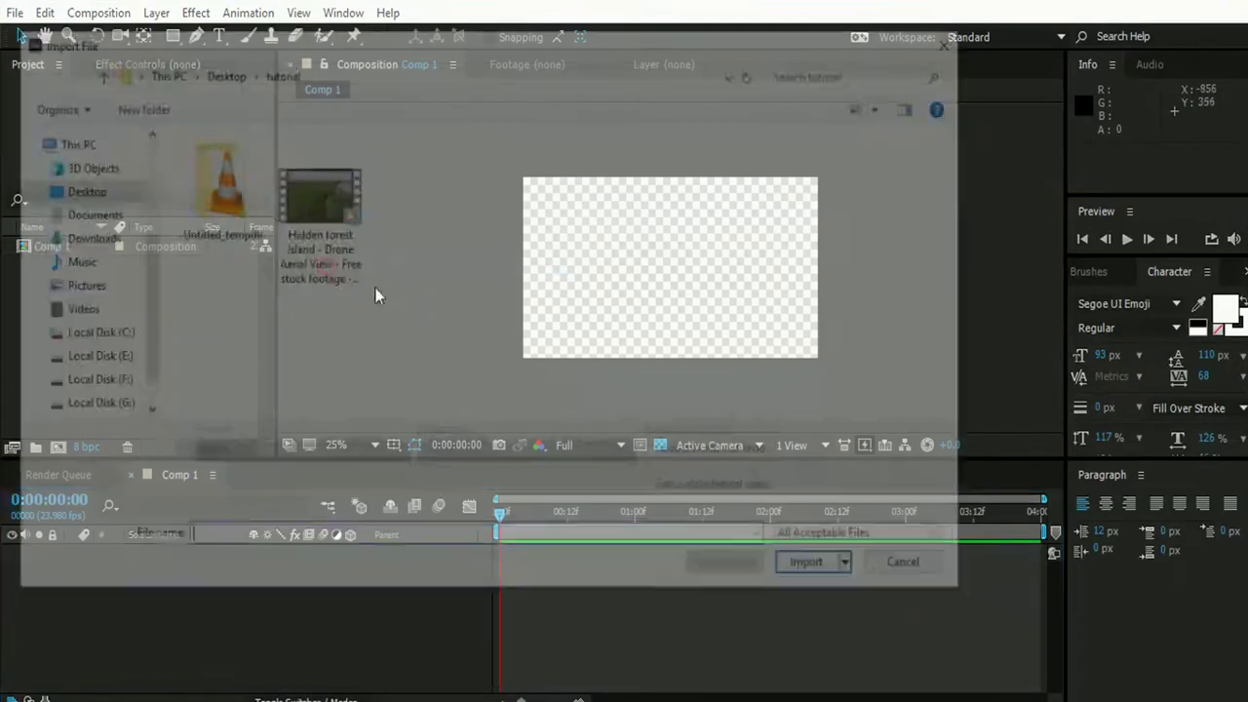
pyautogui.click(315, 248)
pyautogui.doubleClick(315, 249)
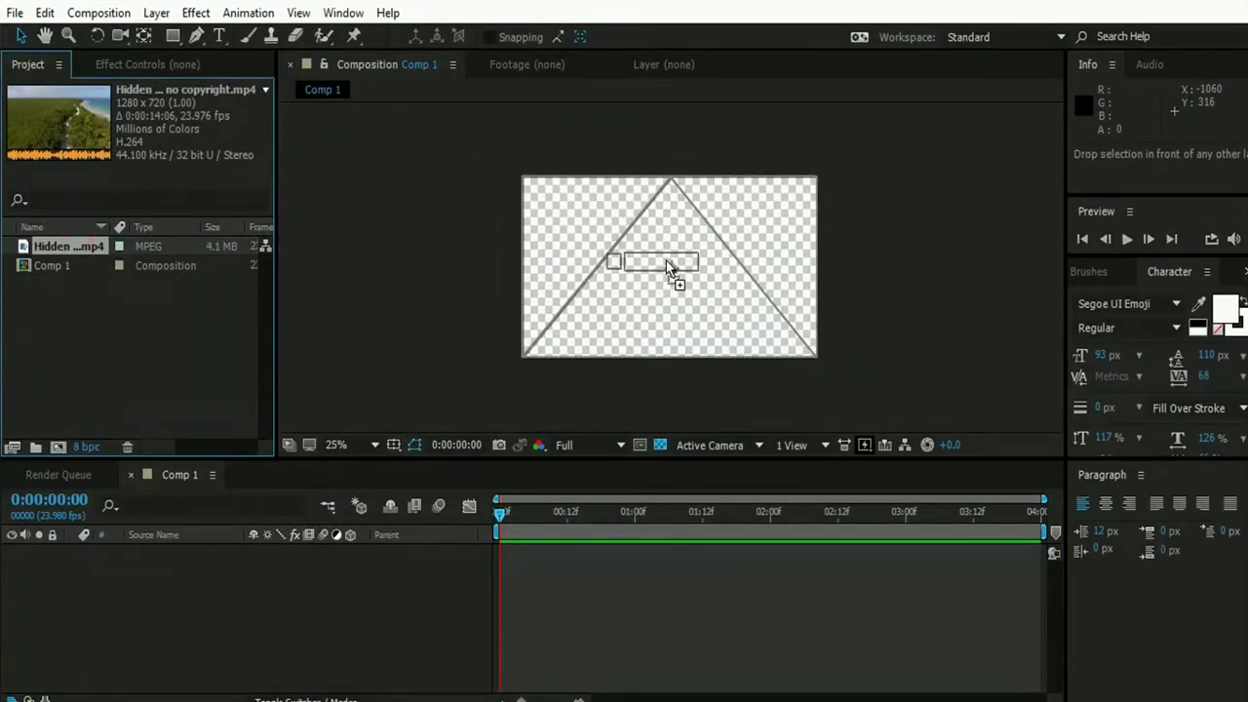
pyautogui.moveTo(66, 245); pyautogui.dragTo(666, 261)
pyautogui.press('space')
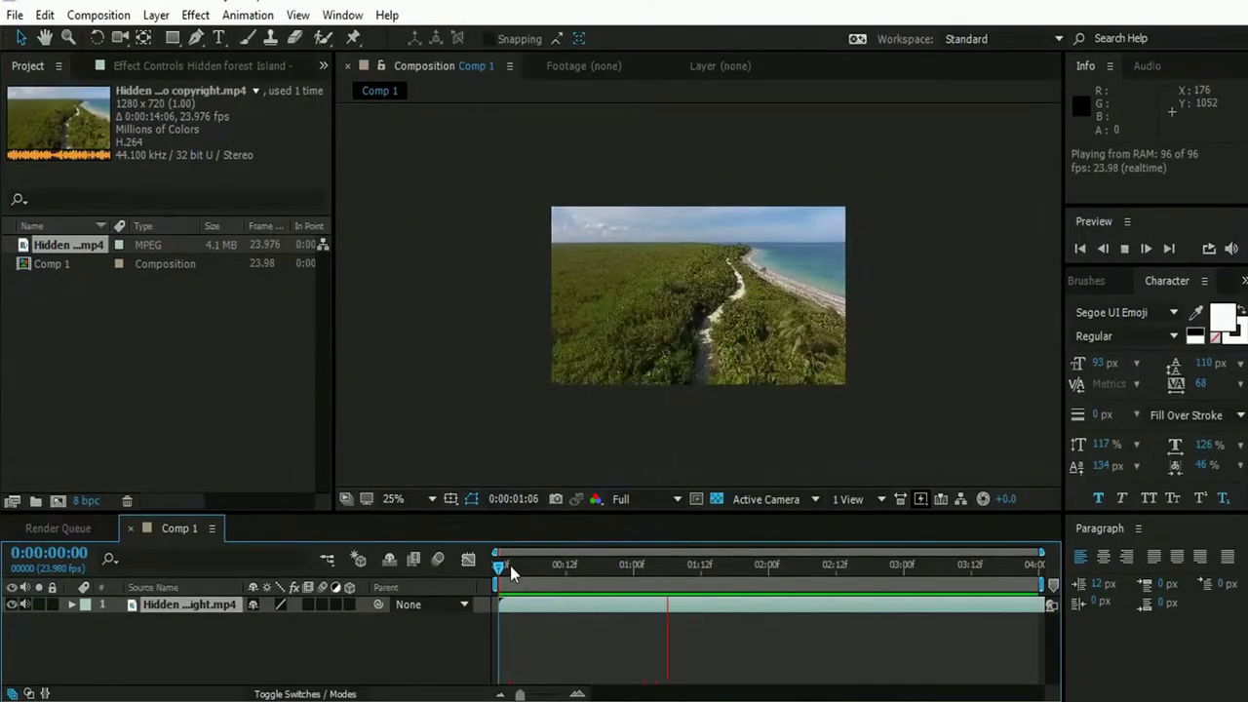
# Step: Set the work area start at 0:00:00:12 and move the playhead toward the end point
pyautogui.moveTo(510, 566); pyautogui.dragTo(568, 591)
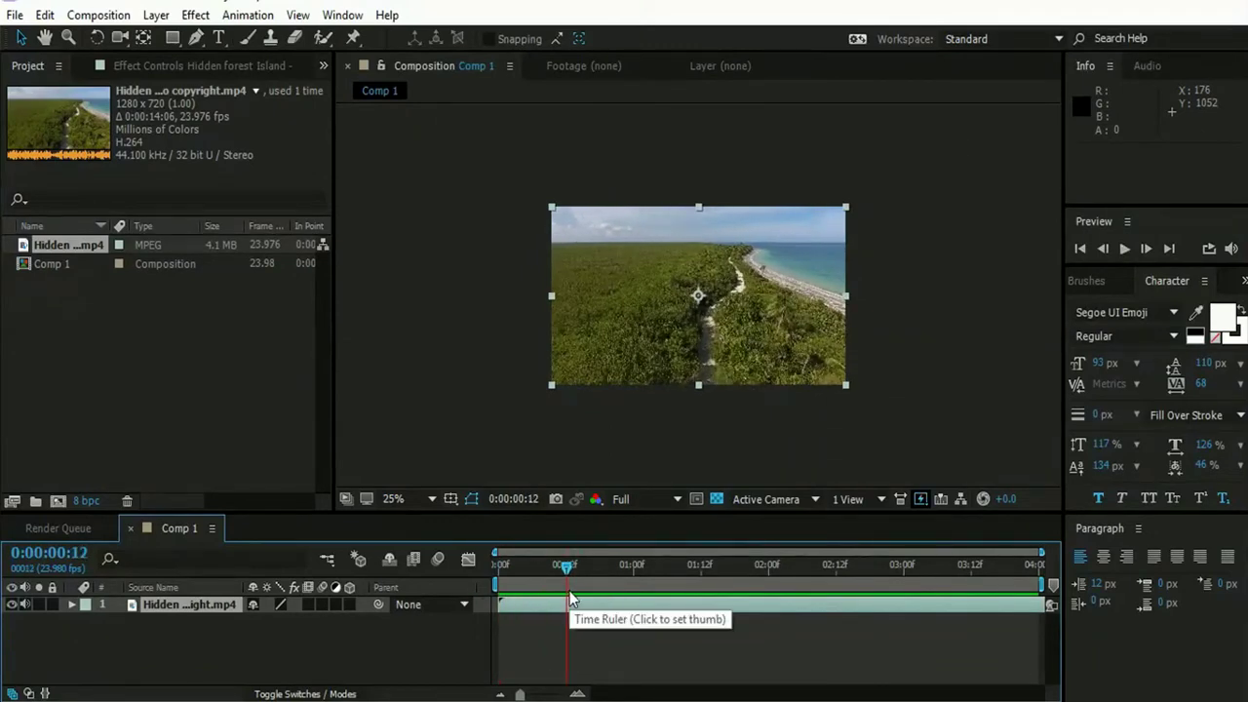
pyautogui.press('b')
pyautogui.moveTo(574, 569)
pyautogui.mouseDown()
pyautogui.moveTo(1039, 590)
pyautogui.moveTo(1006, 592)
pyautogui.mouseUp()
# Step: End the work area at 0:00:03:18, trim Comp 1 to it, and preview all 79 frames
pyautogui.press('n')
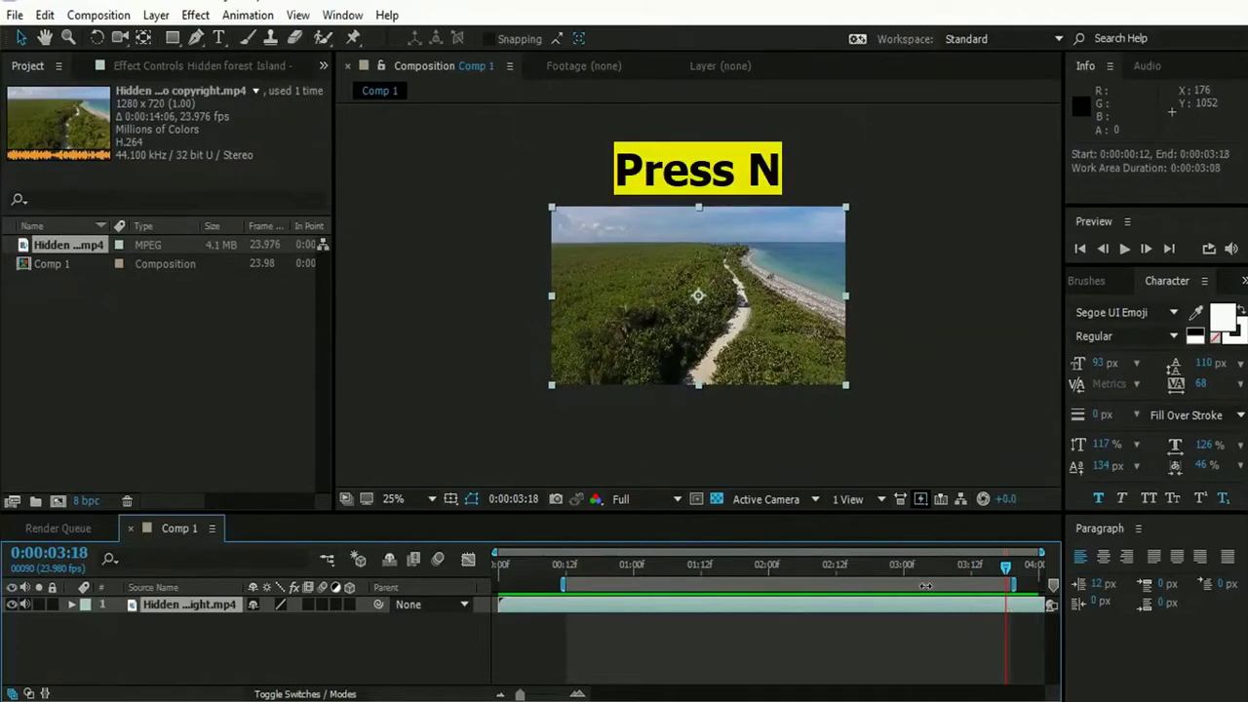
pyautogui.rightClick(926, 586)
pyautogui.click(975, 643)
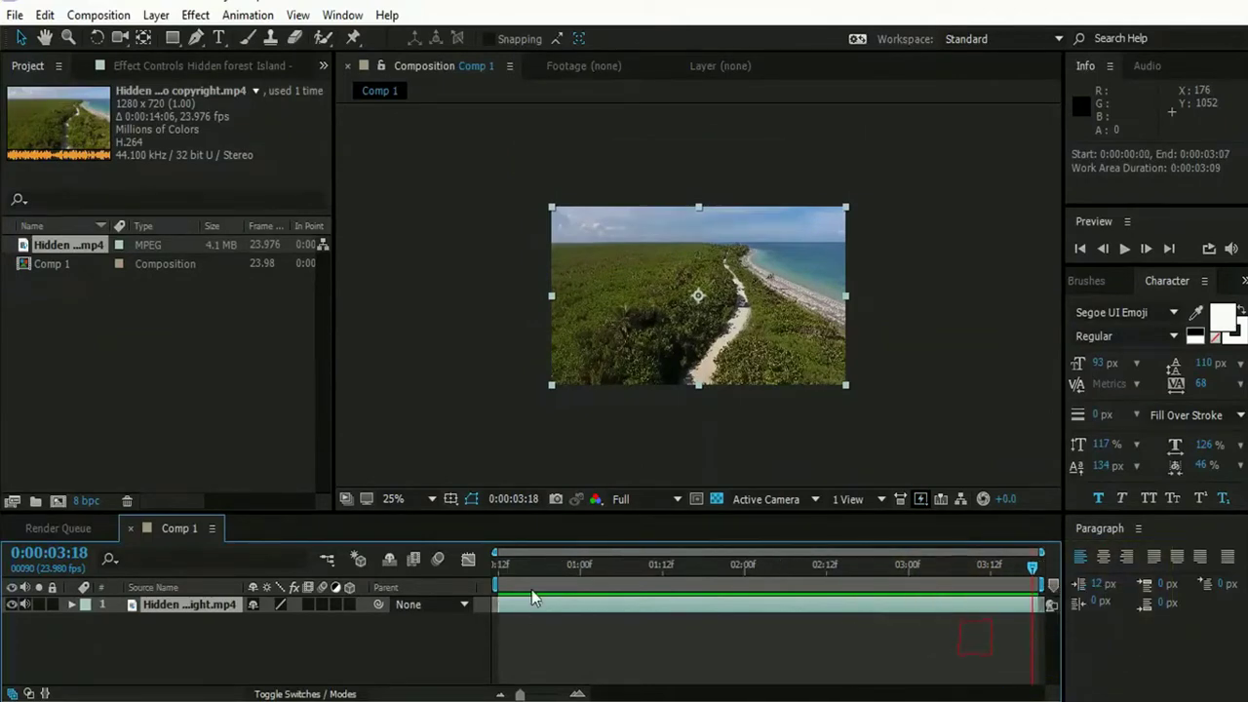
pyautogui.press('space')
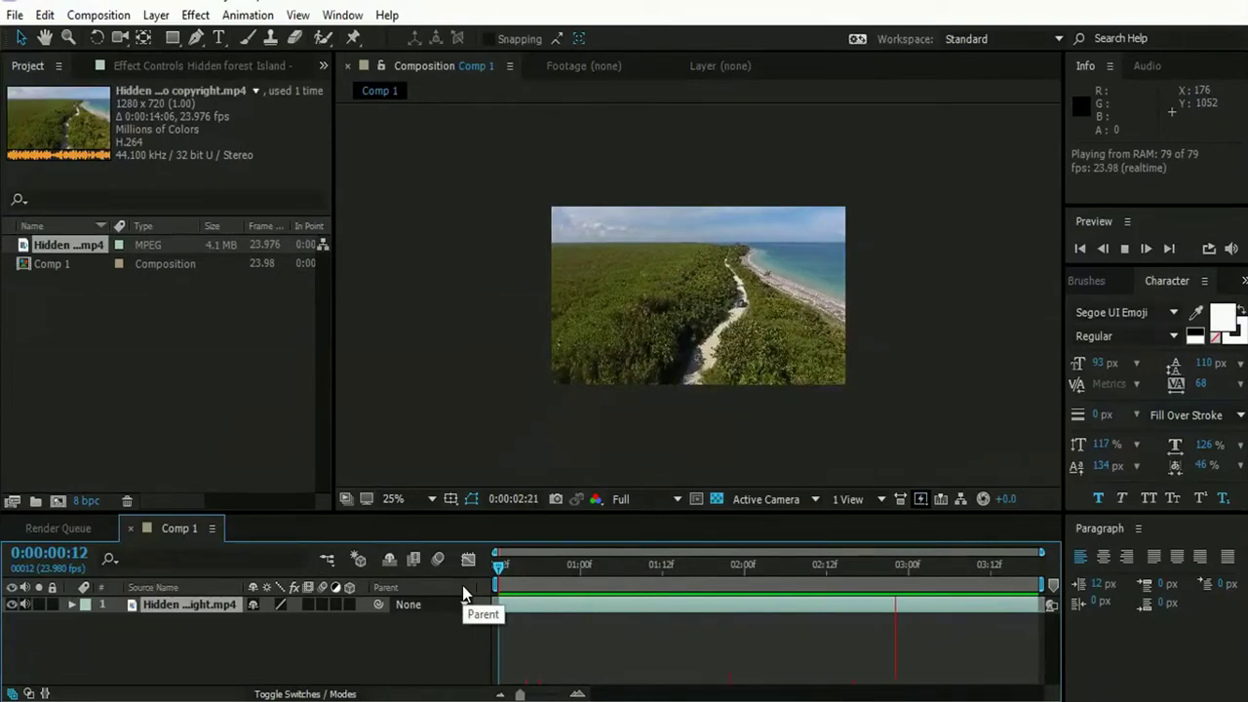
pyautogui.click(663, 332)
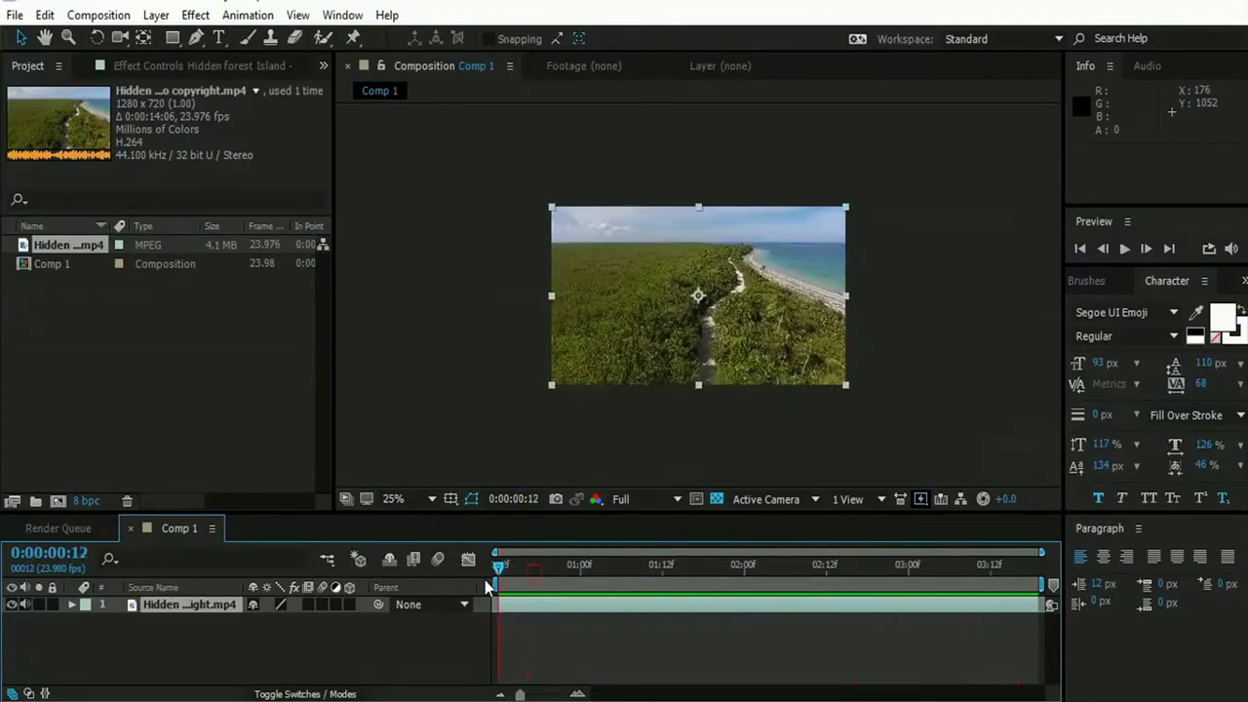
# Step: Run Track Camera on the drone layer, view at 50%, and scrub to review the solved points
pyautogui.rightClick(662, 331)
pyautogui.click(750, 625)
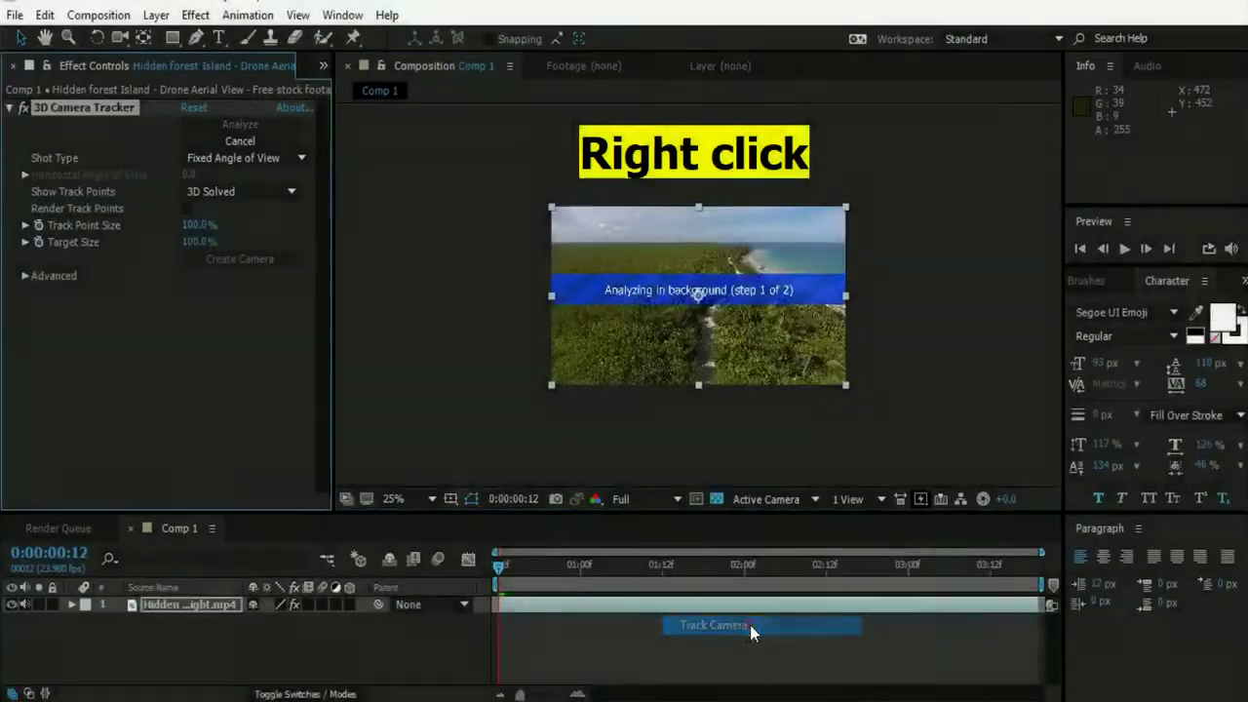
pyautogui.press('.')
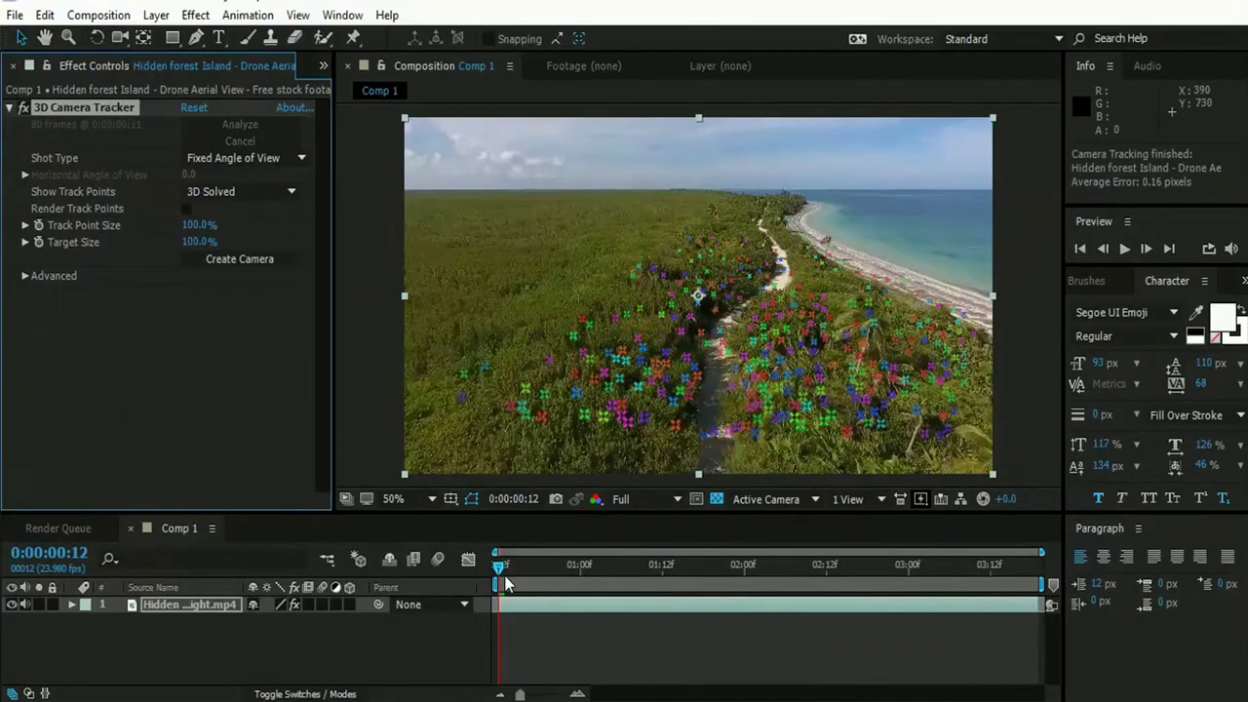
pyautogui.moveTo(506, 583)
pyautogui.mouseDown()
pyautogui.moveTo(876, 609)
pyautogui.moveTo(466, 616)
pyautogui.mouseUp()
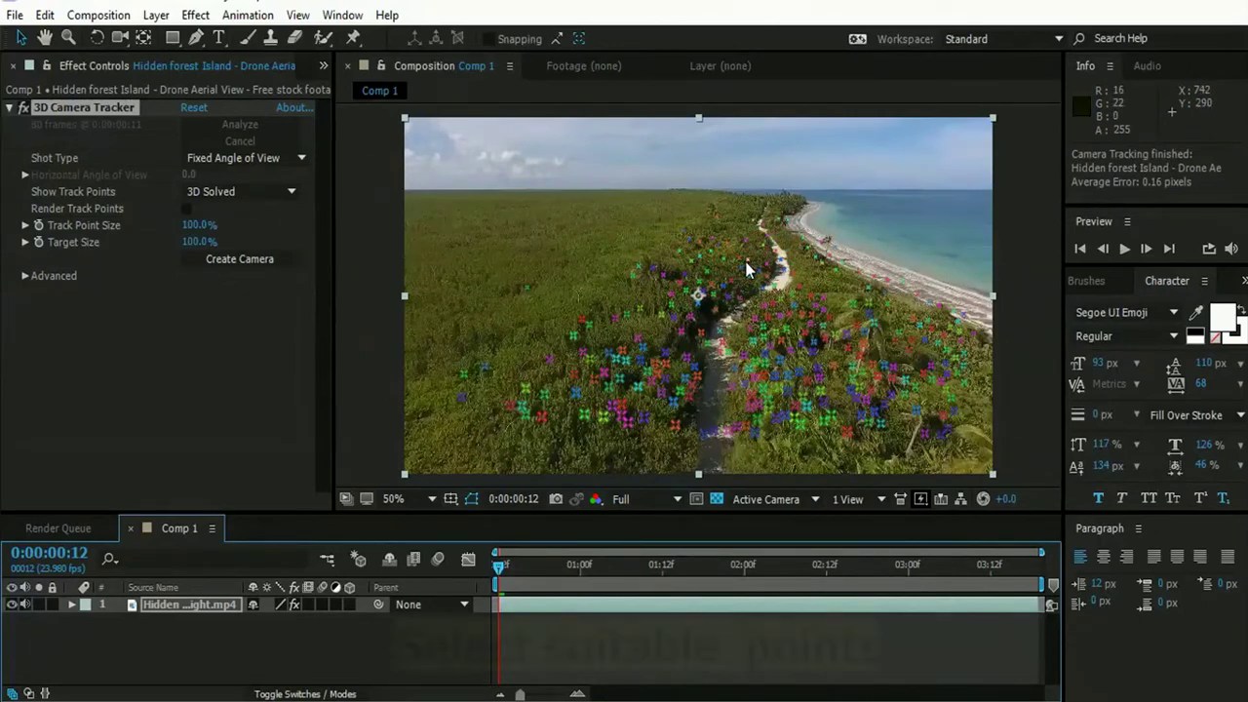
# Step: Pick track points beside the beach path and create a Text layer and camera there
pyautogui.click(743, 260)
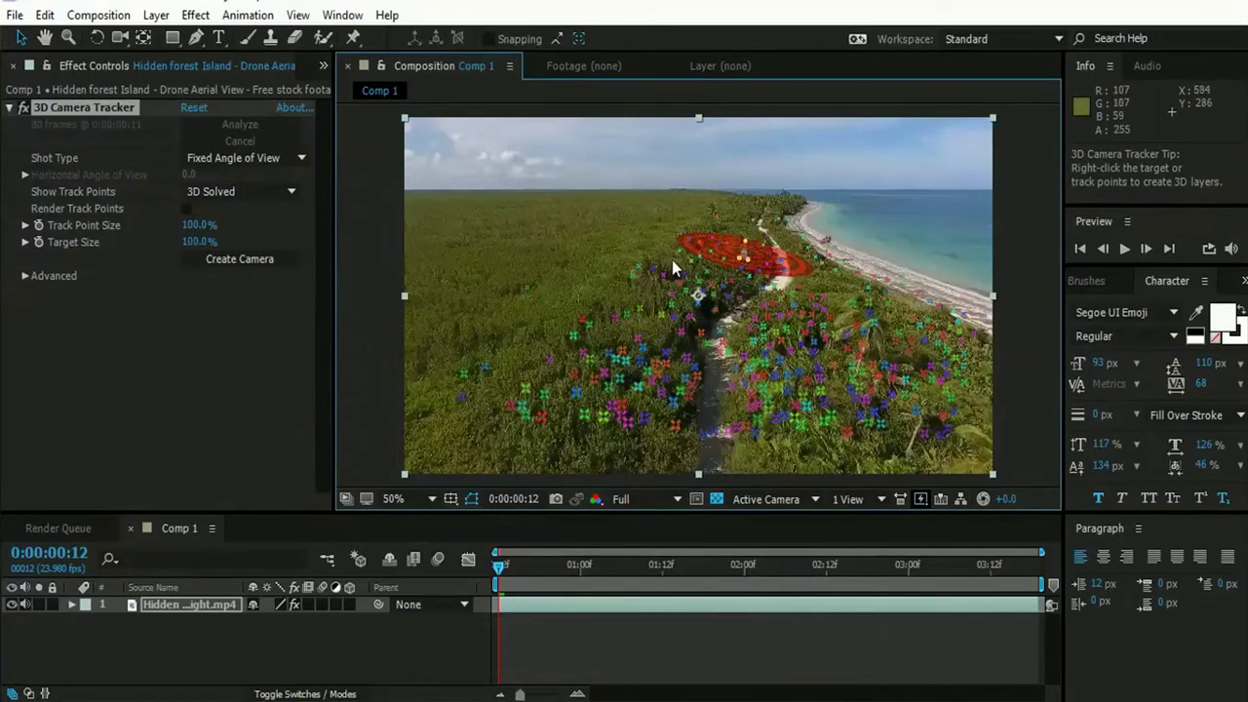
pyautogui.rightClick(738, 252)
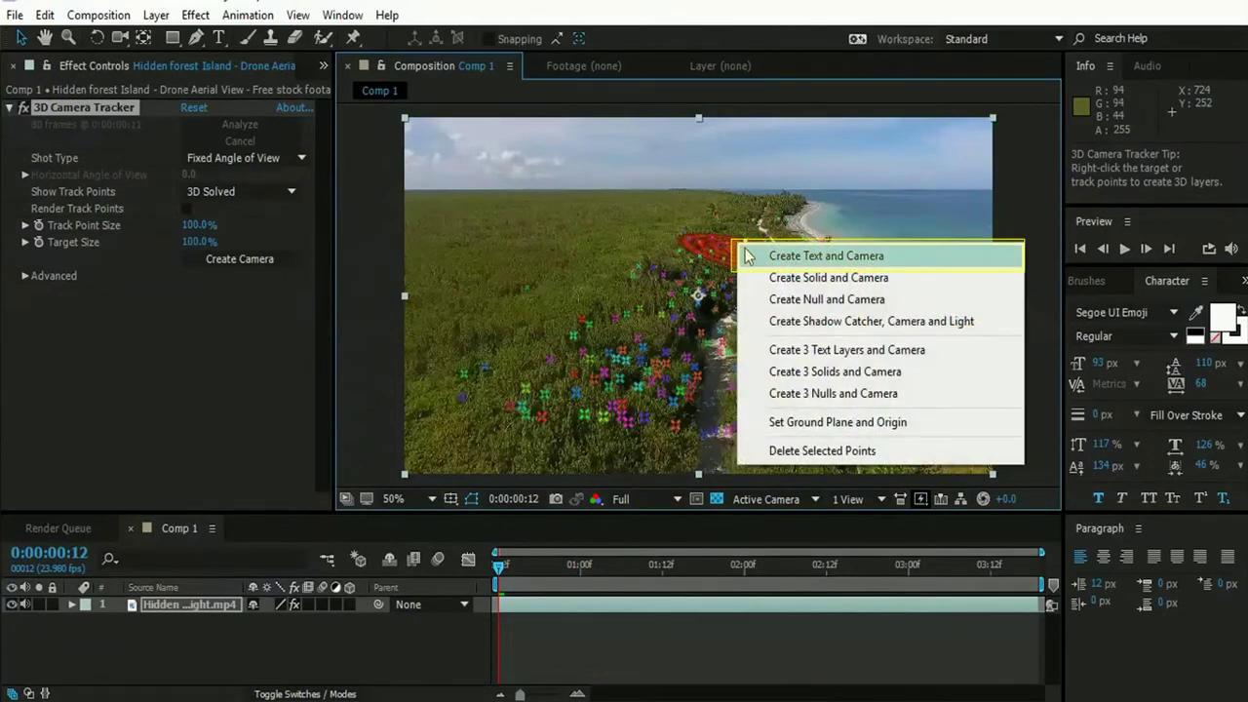
pyautogui.click(746, 256)
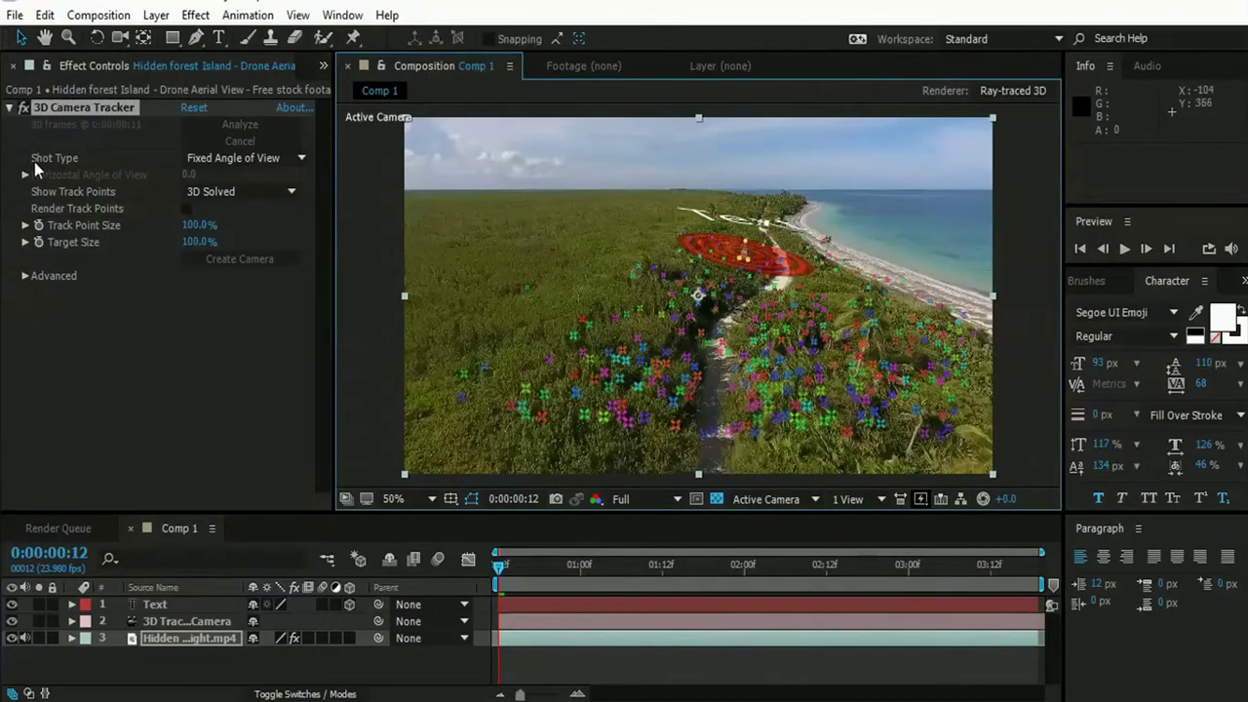
# Step: Lock the 3D Tracker Camera and drone footage layers
pyautogui.click(167, 625)
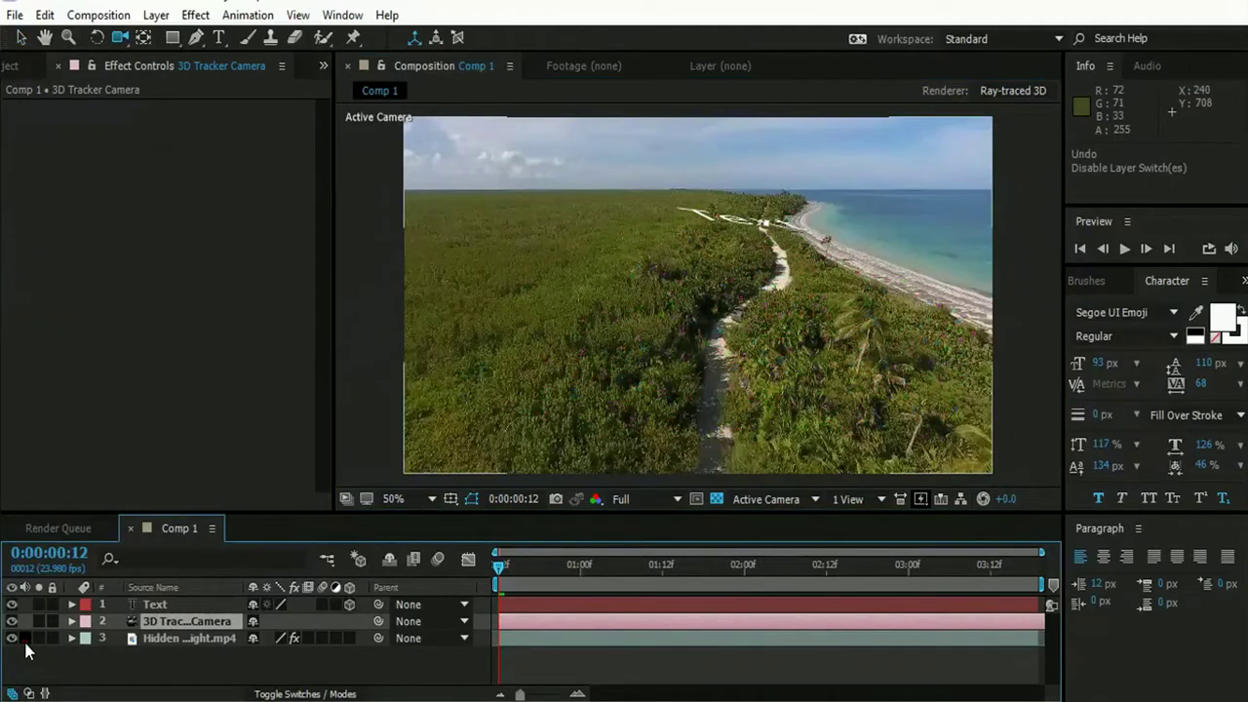
pyautogui.click(52, 637)
pyautogui.click(52, 620)
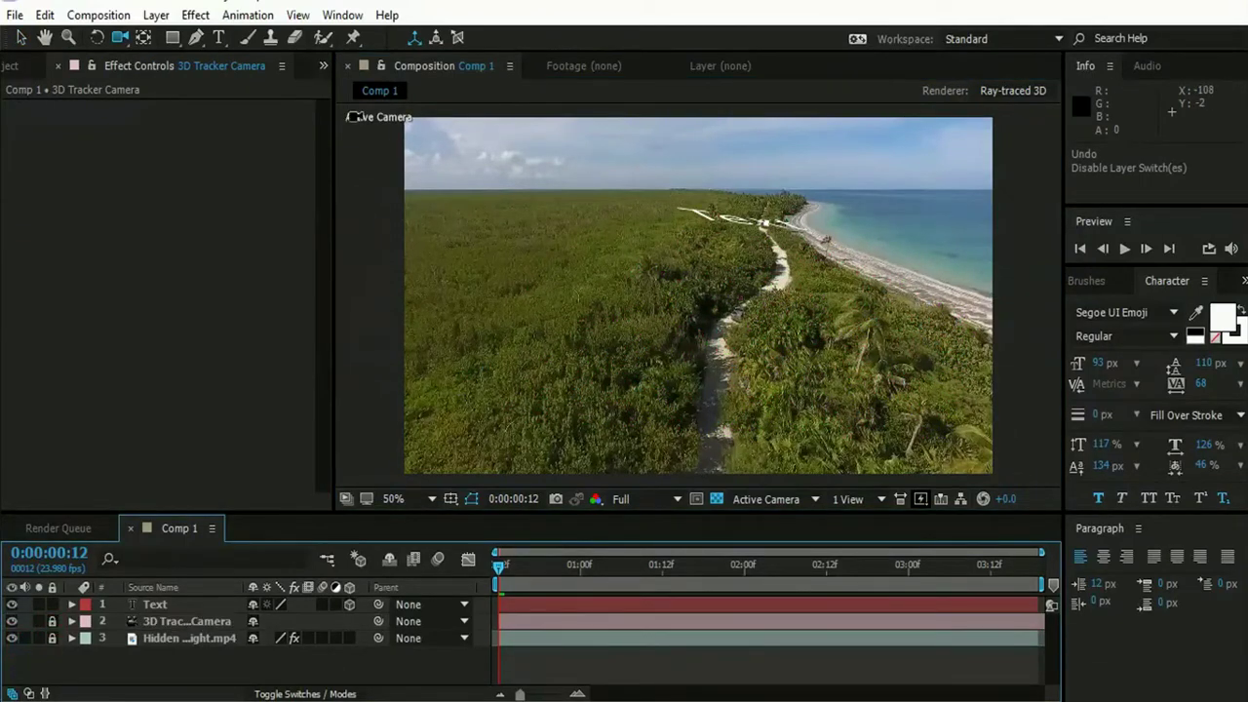
# Step: Select the Text layer and drag it left and farther back into the scene
pyautogui.click(22, 37)
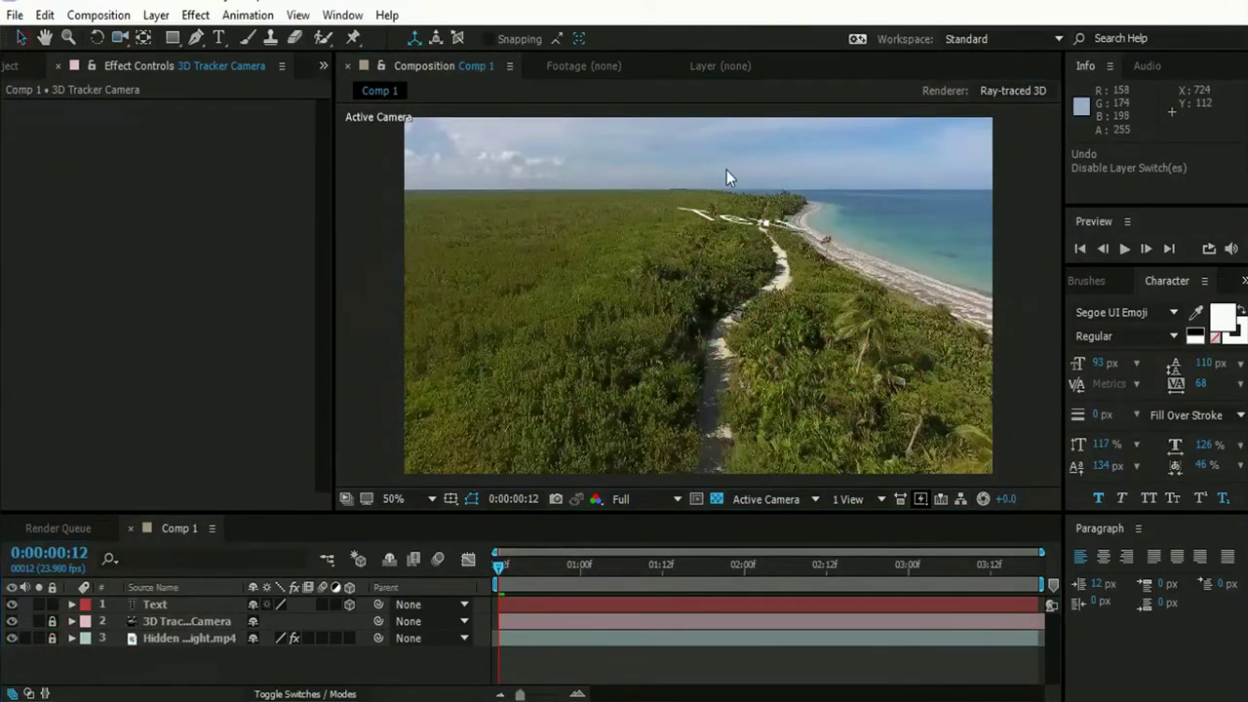
pyautogui.click(740, 222)
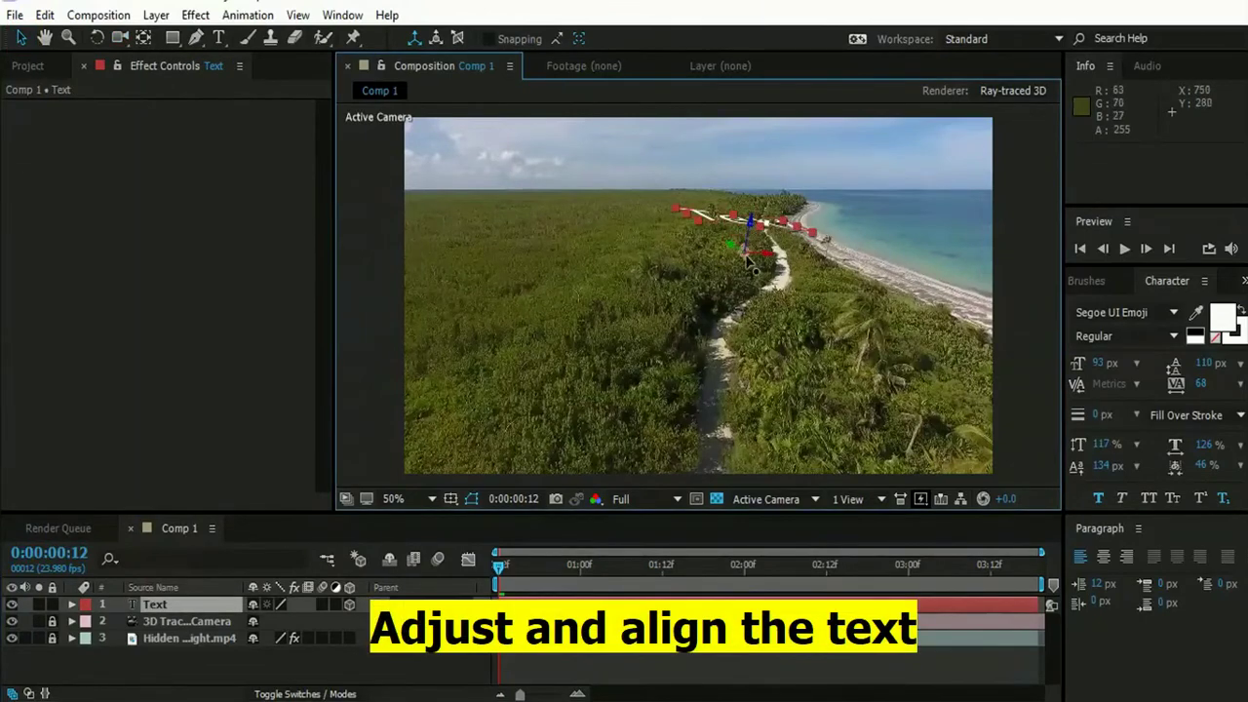
pyautogui.moveTo(765, 261)
pyautogui.mouseDown()
pyautogui.moveTo(348, 314)
pyautogui.moveTo(633, 278)
pyautogui.mouseUp()
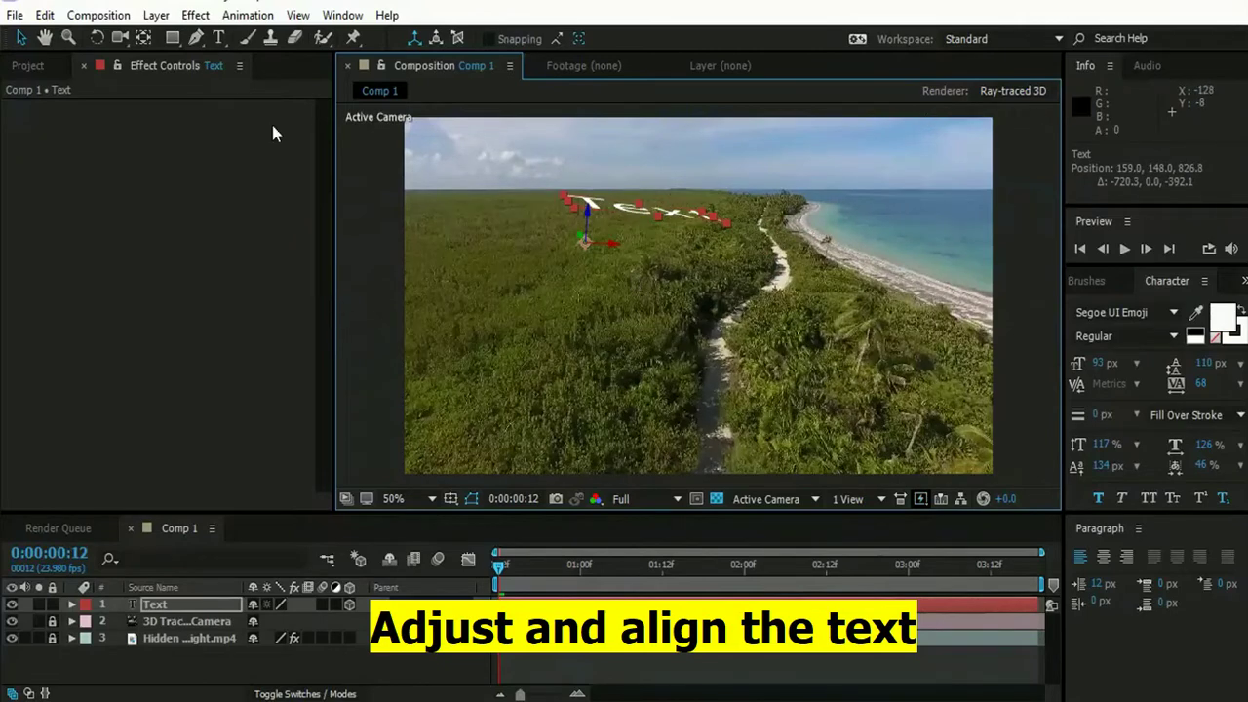
# Step: Rotate the Text layer upright to Orientation 19.3°, 343.1°, 7.9°
pyautogui.click(96, 37)
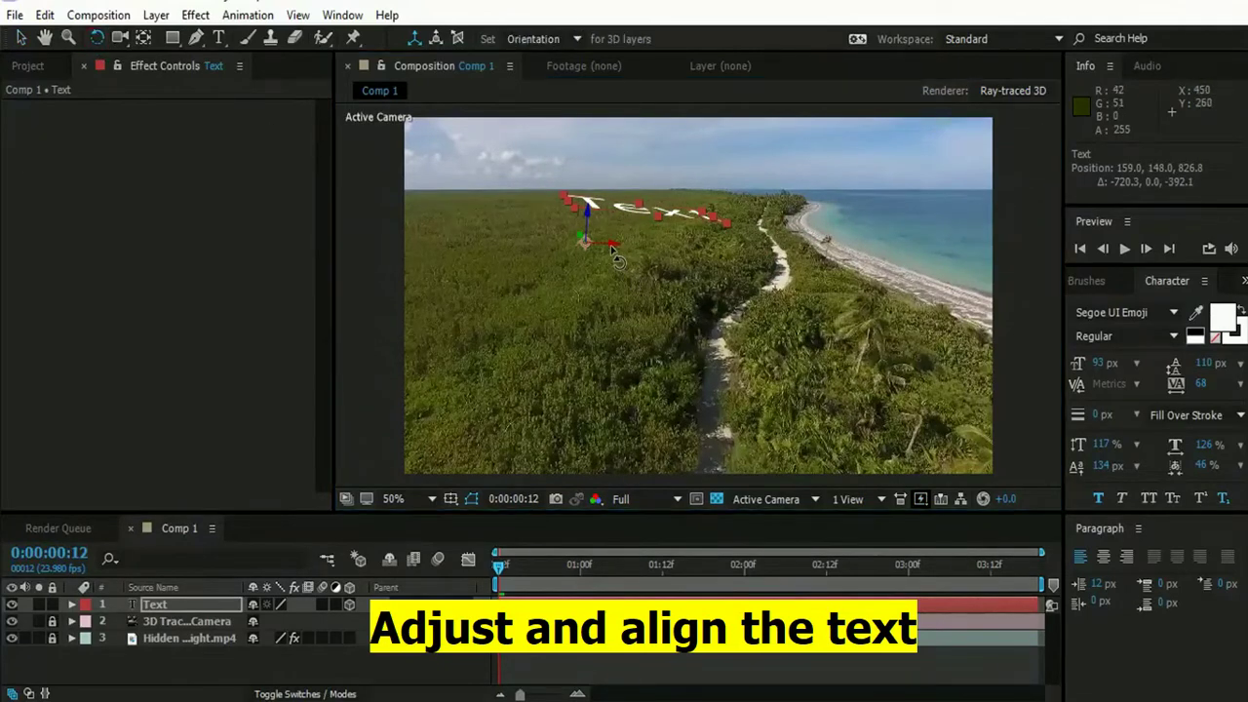
pyautogui.moveTo(614, 256)
pyautogui.mouseDown()
pyautogui.moveTo(502, 255)
pyautogui.moveTo(372, 277)
pyautogui.mouseUp()
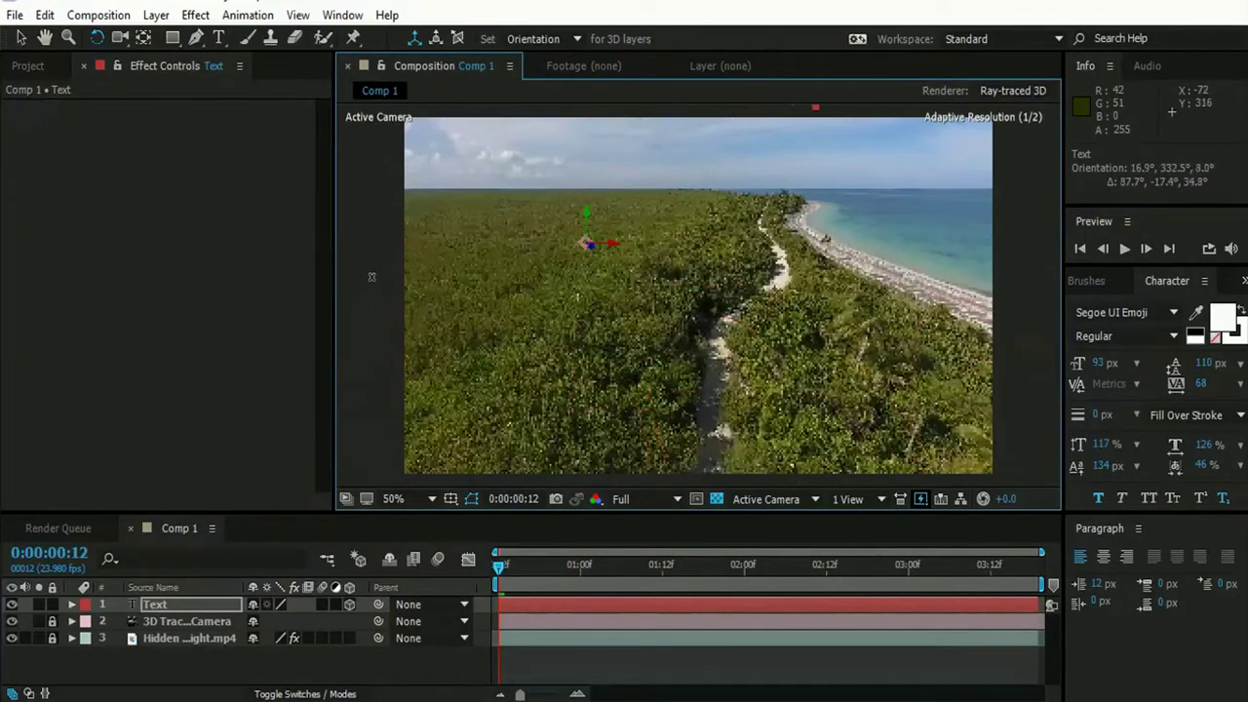
pyautogui.moveTo(611, 243)
pyautogui.mouseDown()
pyautogui.moveTo(585, 223)
pyautogui.moveTo(615, 246)
pyautogui.mouseUp()
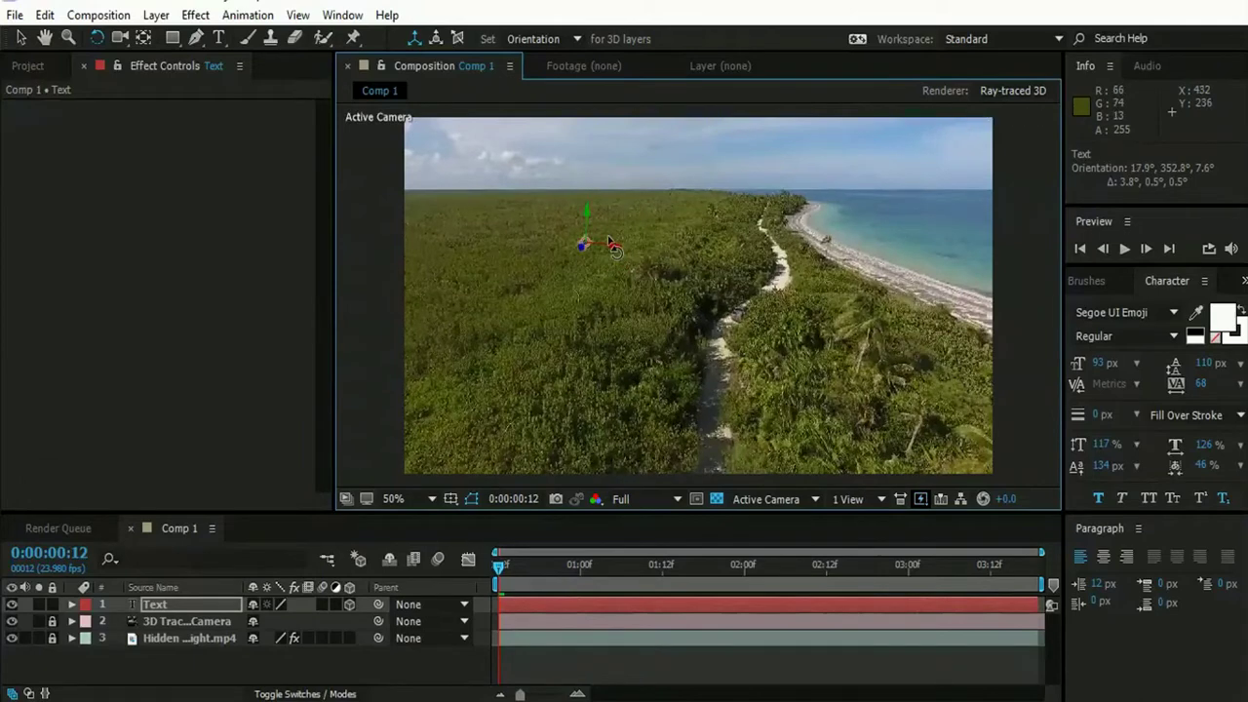
pyautogui.moveTo(586, 218); pyautogui.dragTo(584, 218)
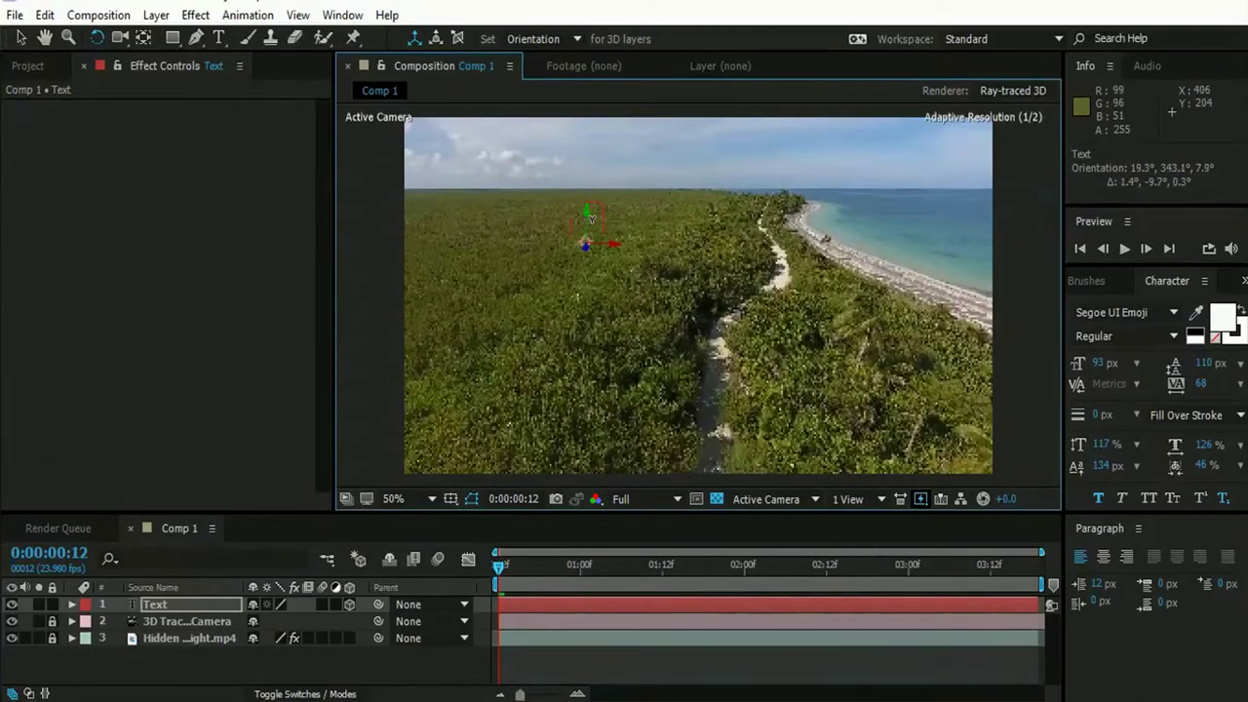
# Step: Move the Text up, left and back to position -406.3, 681.8, 1463.7 above the forest
pyautogui.press('v')
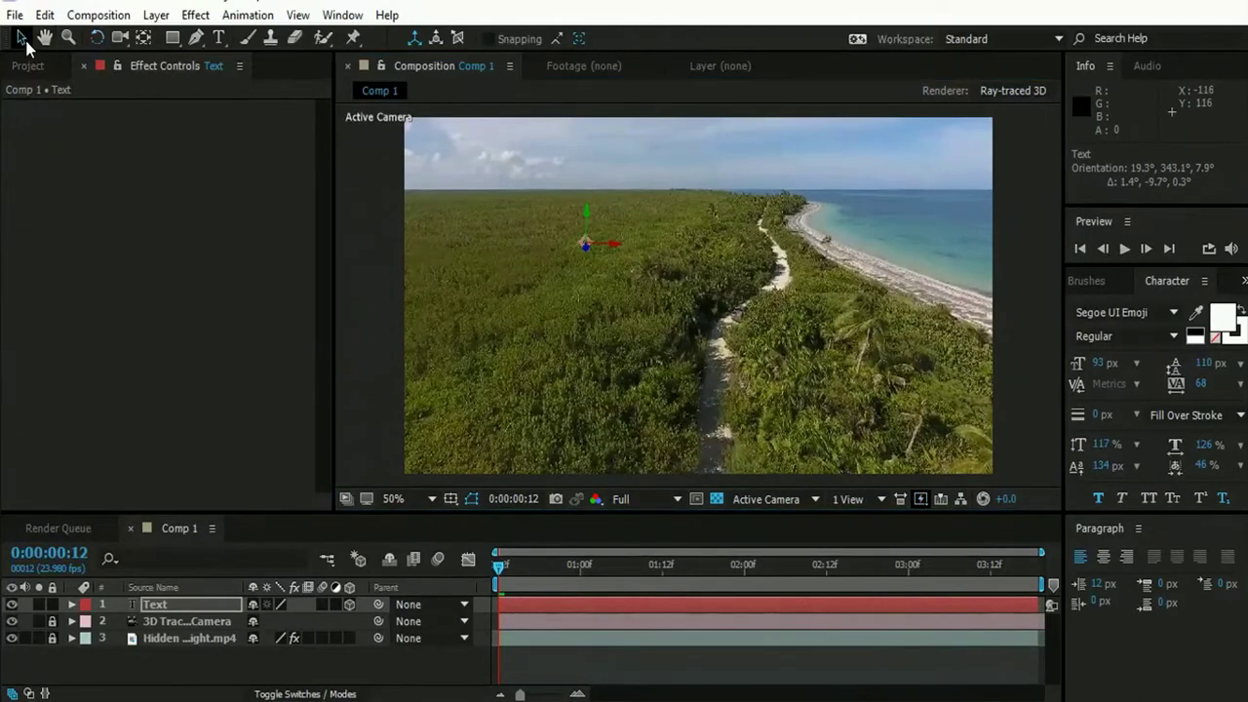
pyautogui.moveTo(585, 216); pyautogui.dragTo(549, 595)
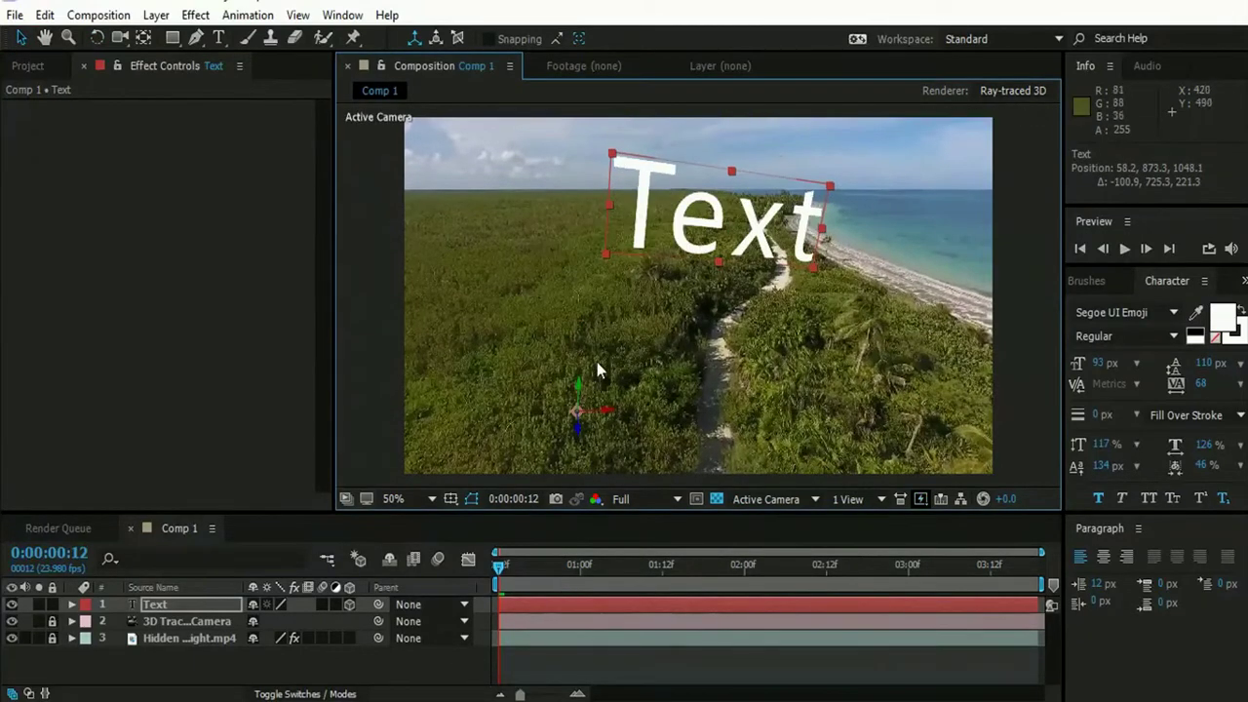
pyautogui.moveTo(609, 417); pyautogui.dragTo(465, 417)
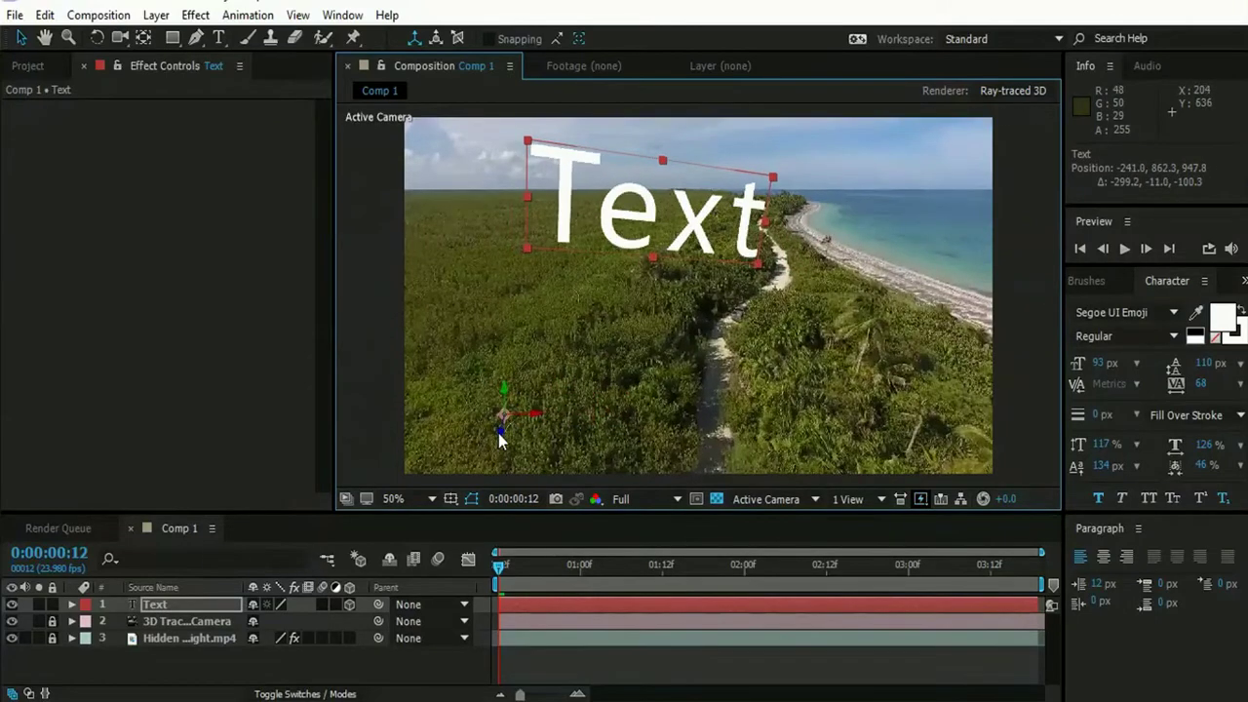
pyautogui.moveTo(500, 436); pyautogui.dragTo(569, 231)
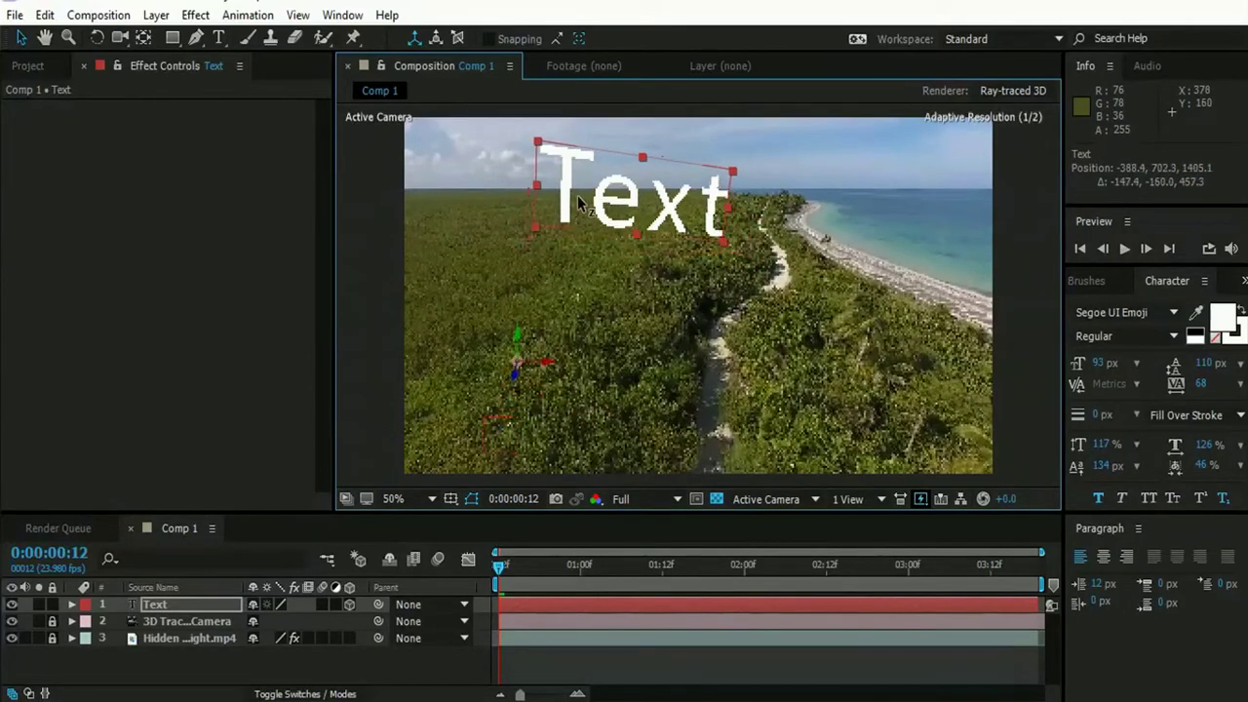
pyautogui.moveTo(551, 366)
pyautogui.mouseDown()
pyautogui.moveTo(500, 365)
pyautogui.moveTo(527, 358)
pyautogui.mouseUp()
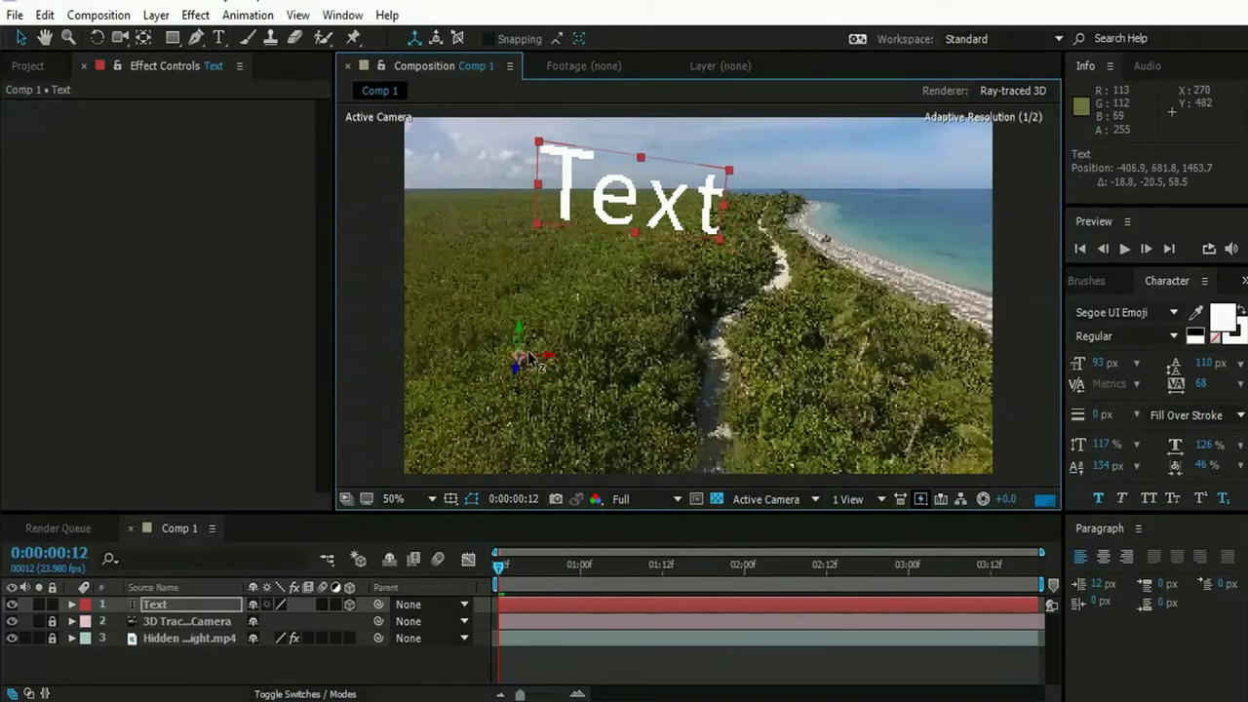
# Step: Rotate the Text slightly to straighten it and preview the result
pyautogui.click(97, 38)
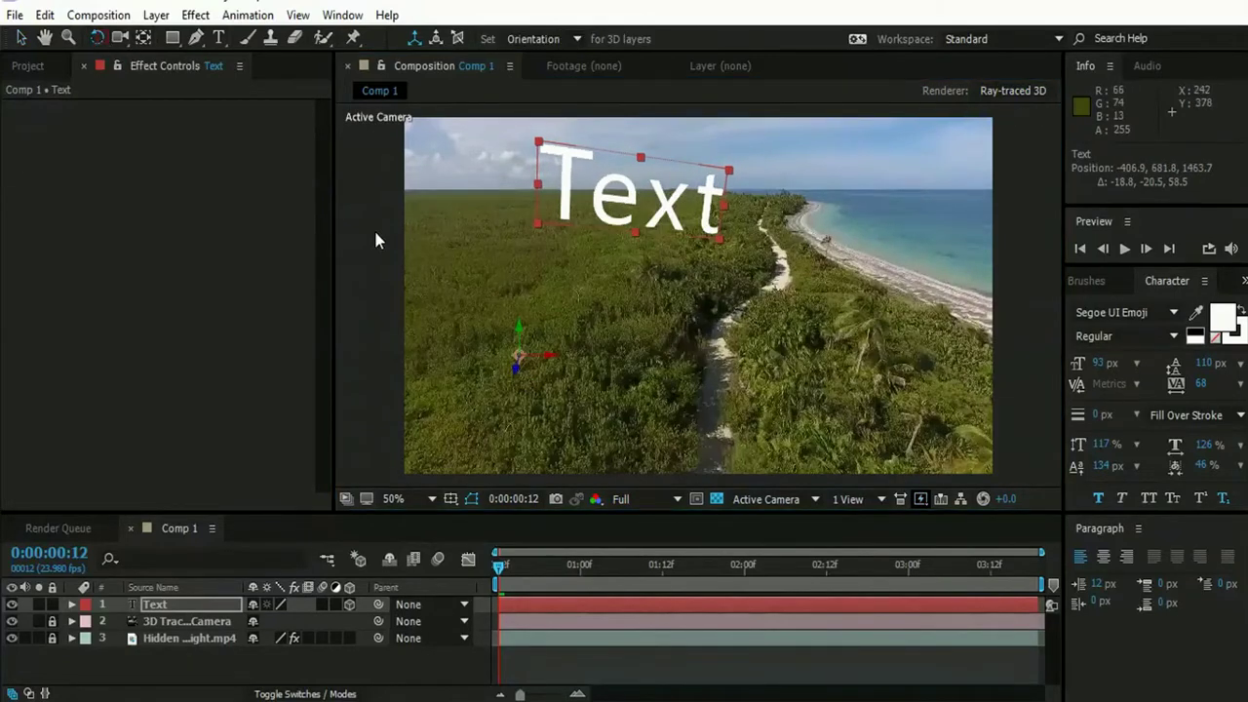
pyautogui.moveTo(521, 365); pyautogui.dragTo(518, 359)
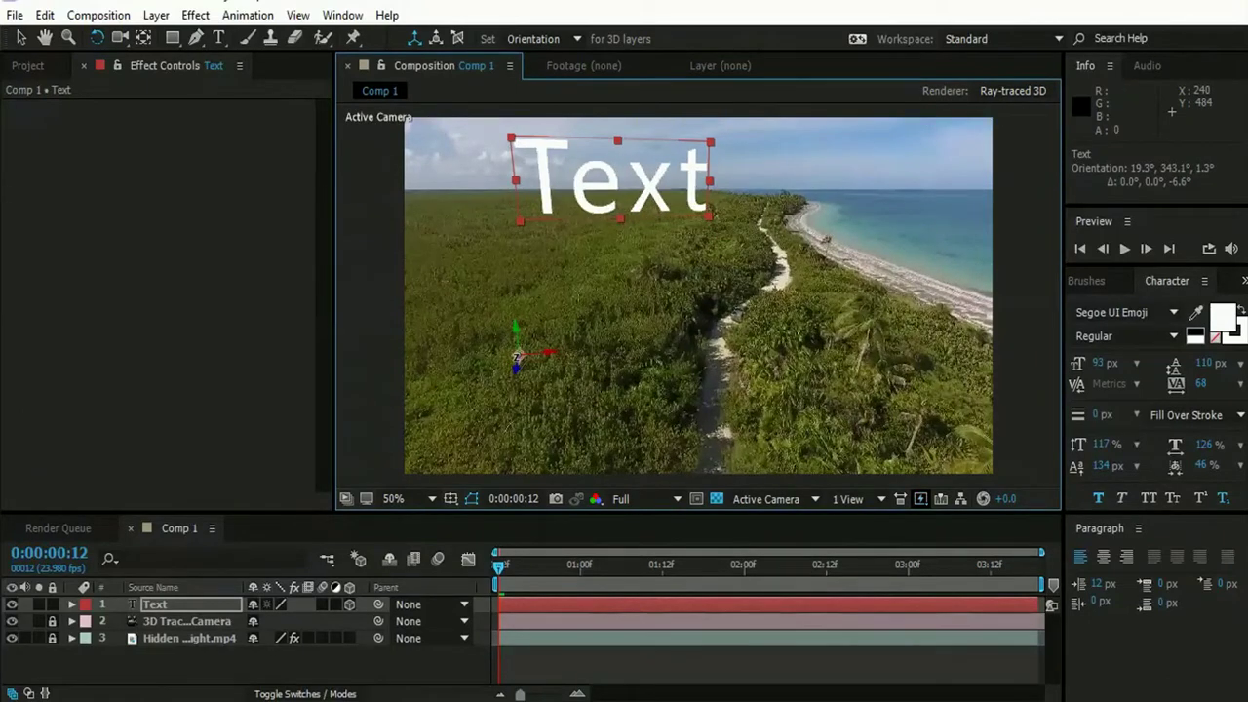
pyautogui.press('space')
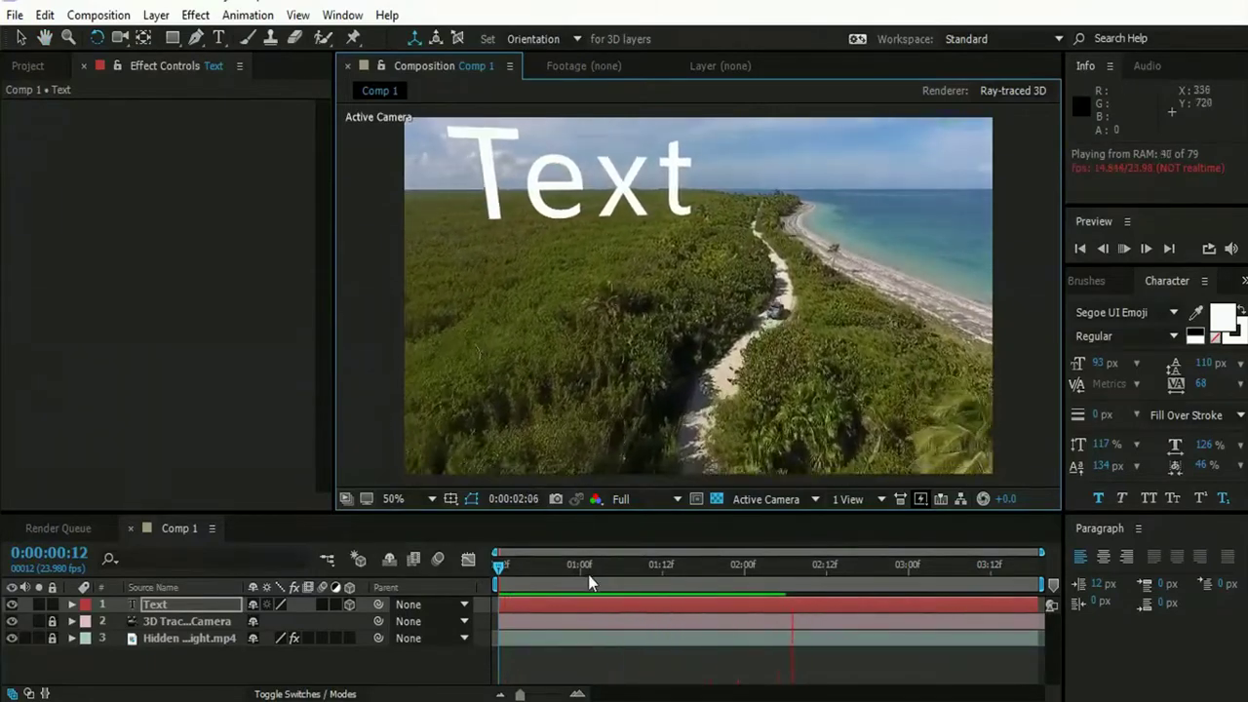
pyautogui.press('space')
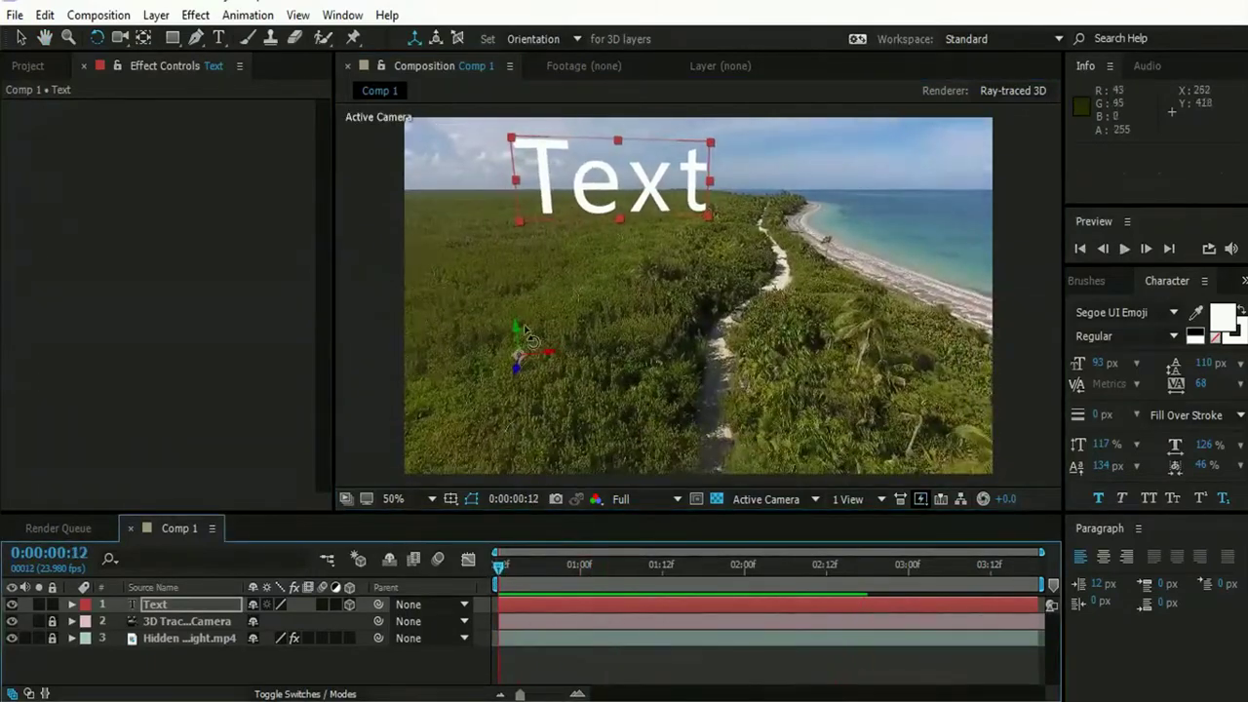
# Step: Nudge the Text down to -438.3, 834.5, 1610.4 and preview its tracking again
pyautogui.press('v')
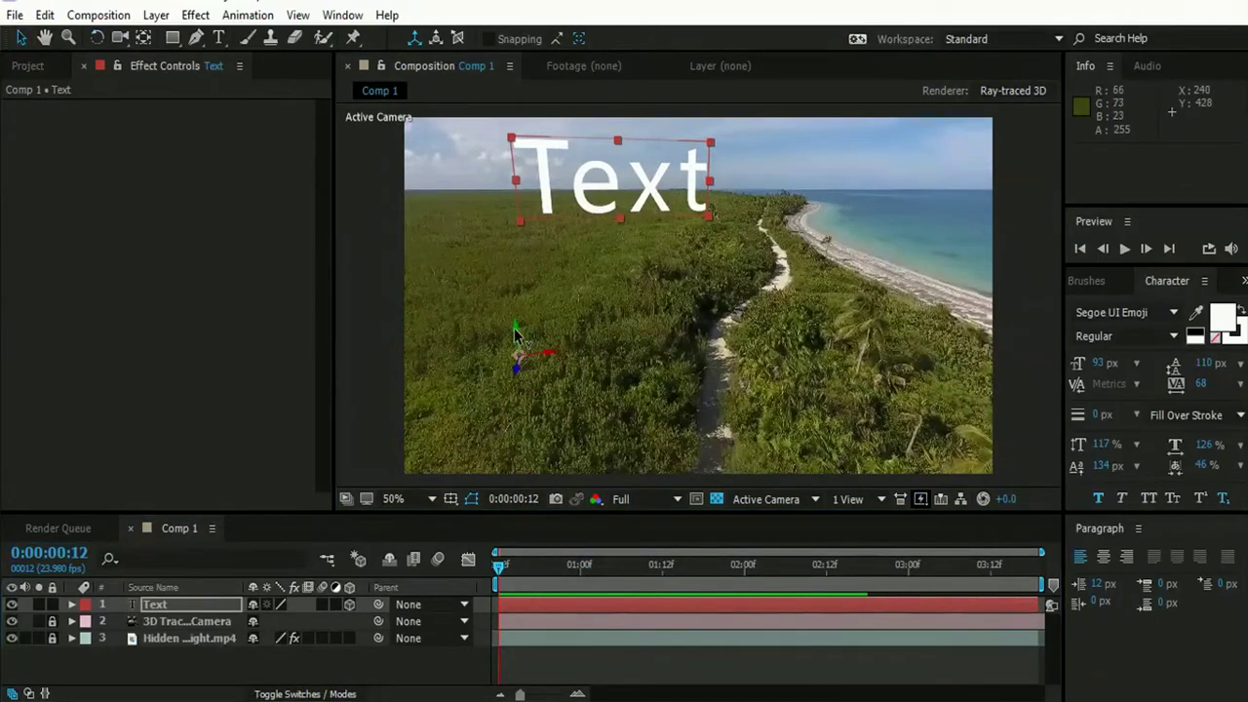
pyautogui.moveTo(518, 348)
pyautogui.mouseDown()
pyautogui.moveTo(523, 430)
pyautogui.moveTo(551, 382)
pyautogui.mouseUp()
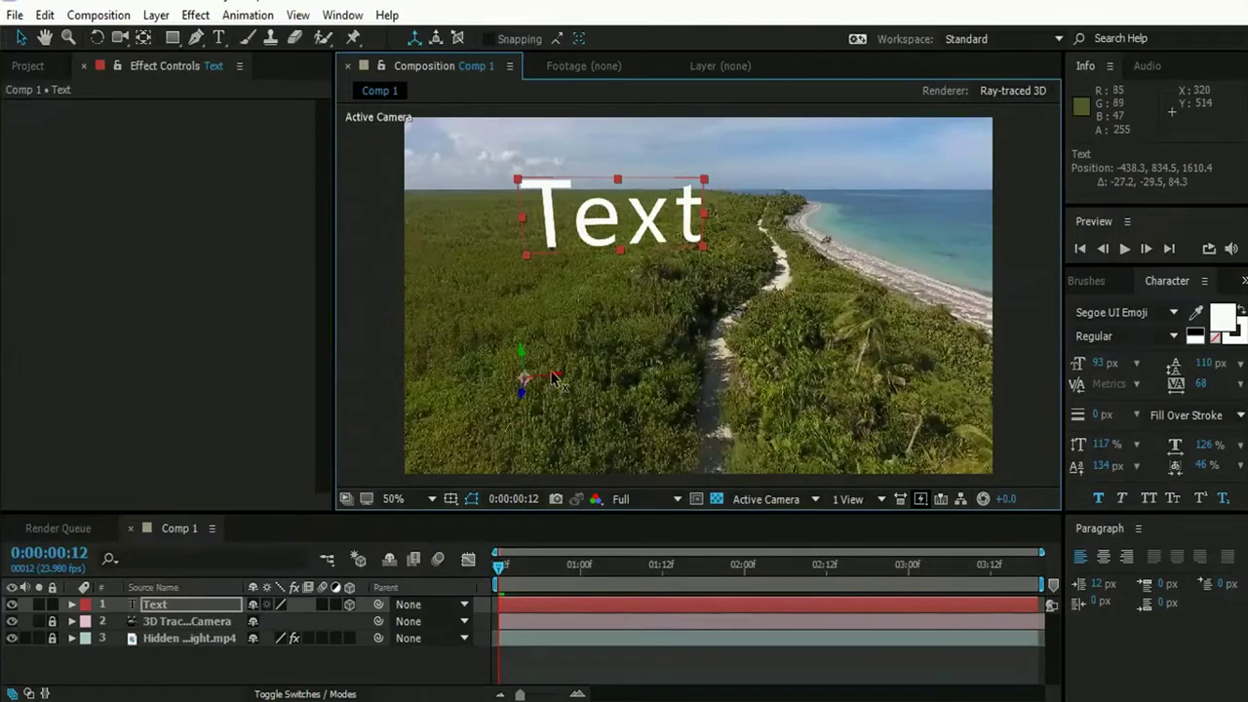
pyautogui.press('space')
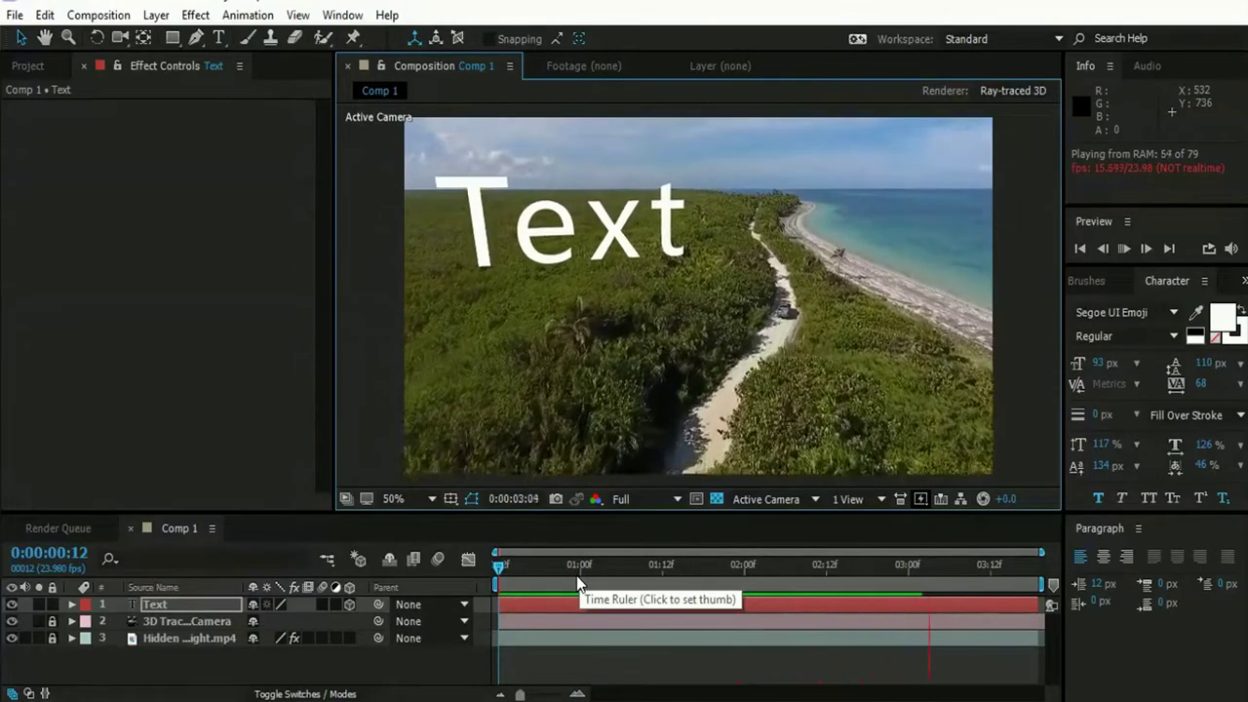
pyautogui.click(509, 576)
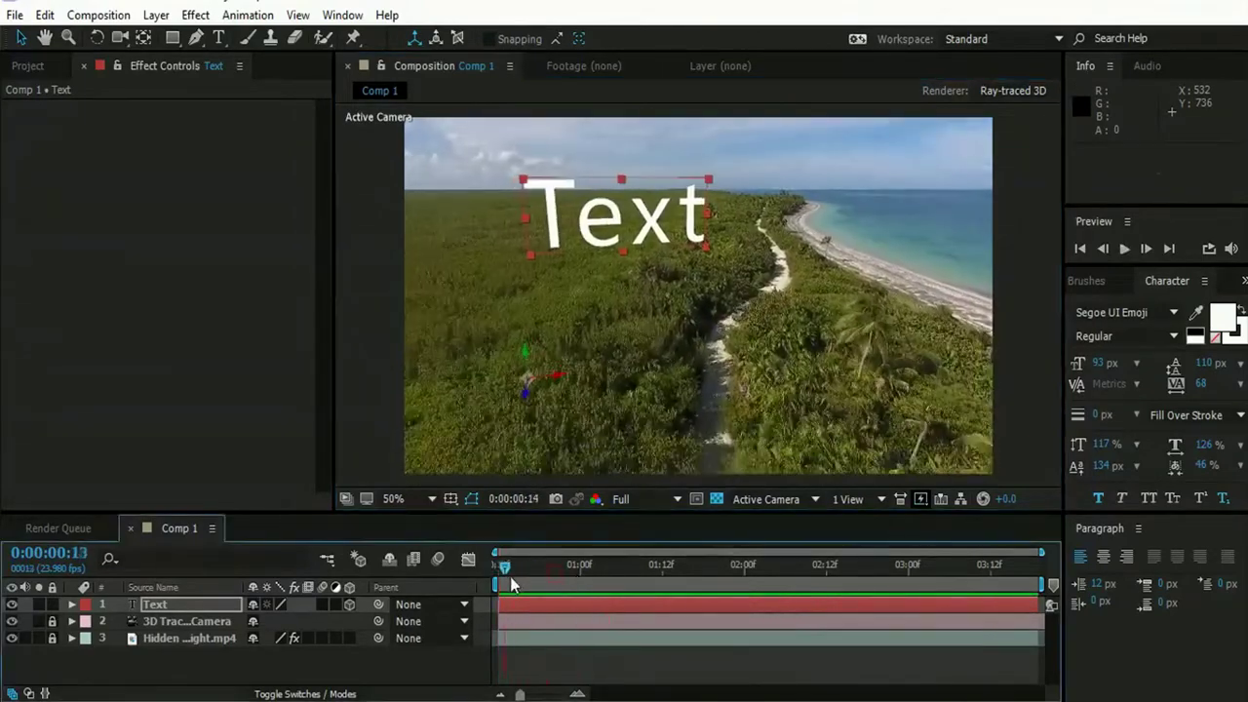
# Step: Replace the placeholder word 'Text' with 'ISLAND'
pyautogui.doubleClick(664, 220)
pyautogui.press('BackSpace')
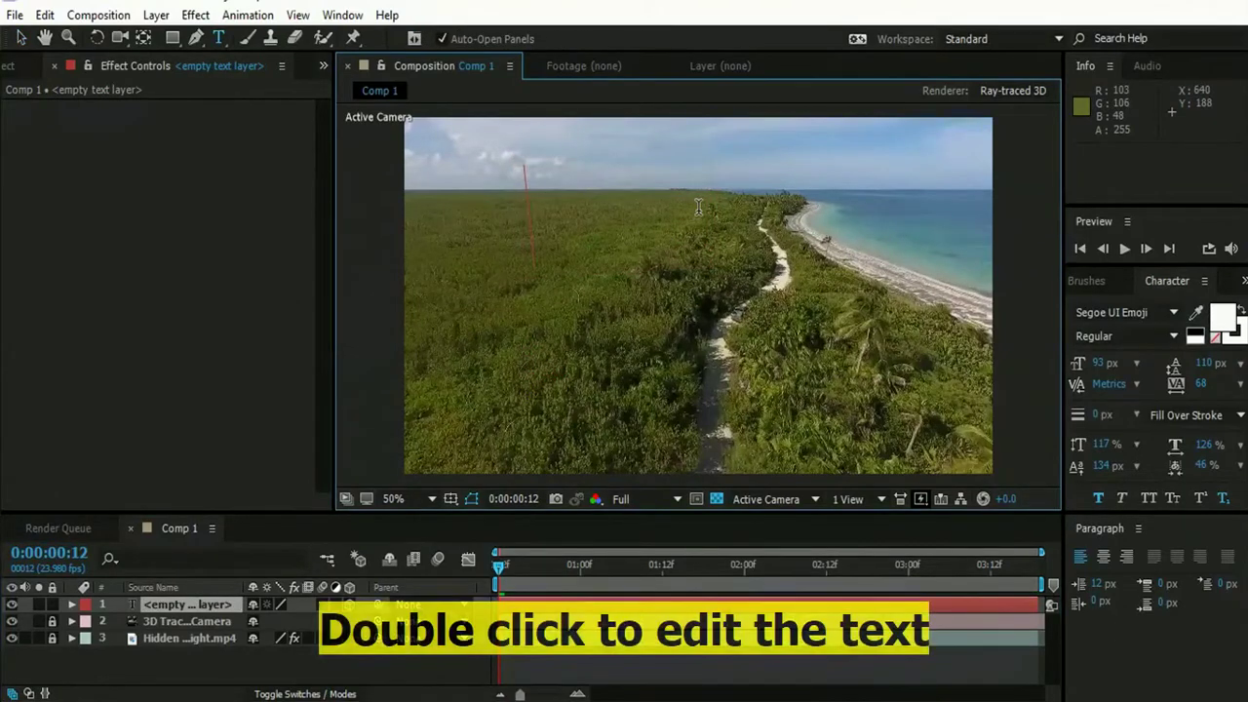
pyautogui.write('ISL')
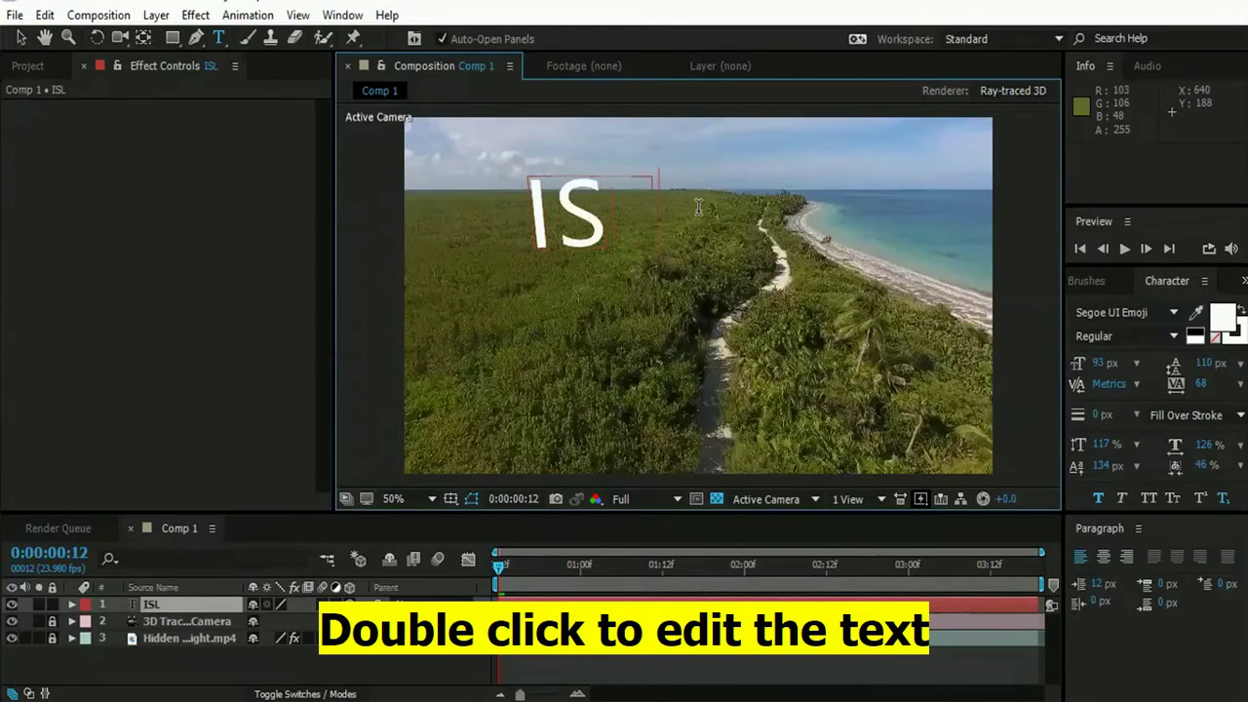
pyautogui.write('AN')
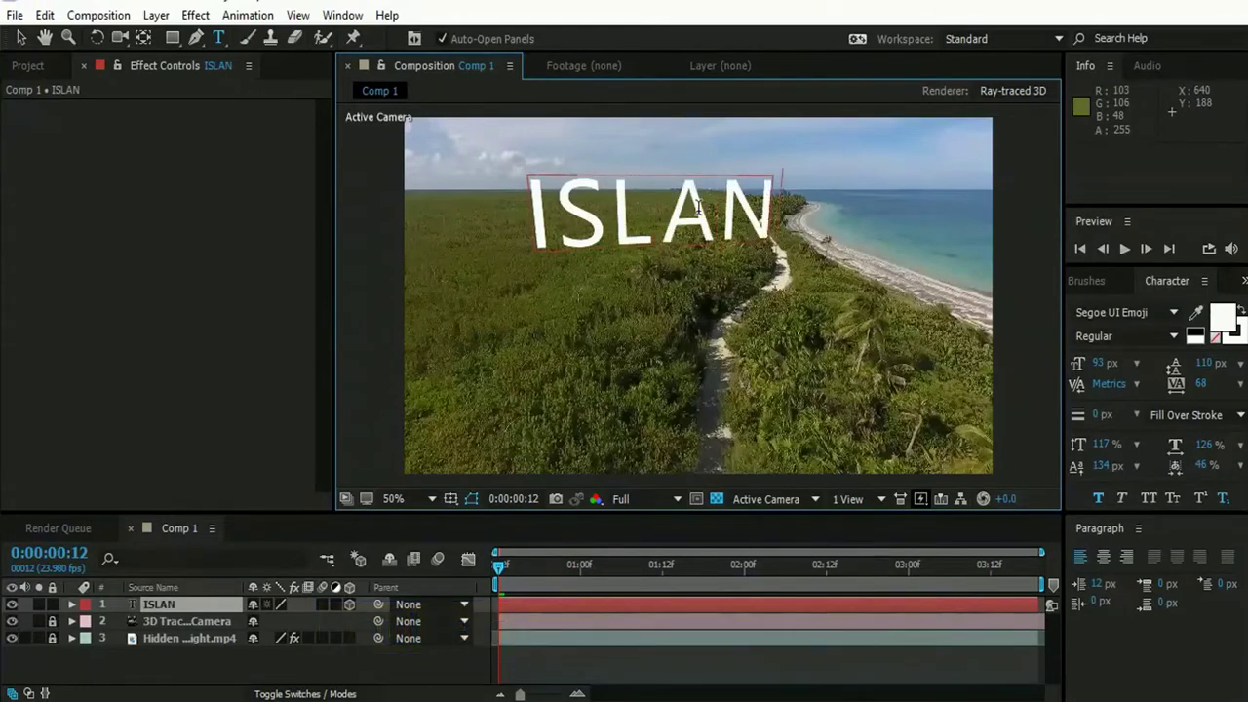
pyautogui.write('D')
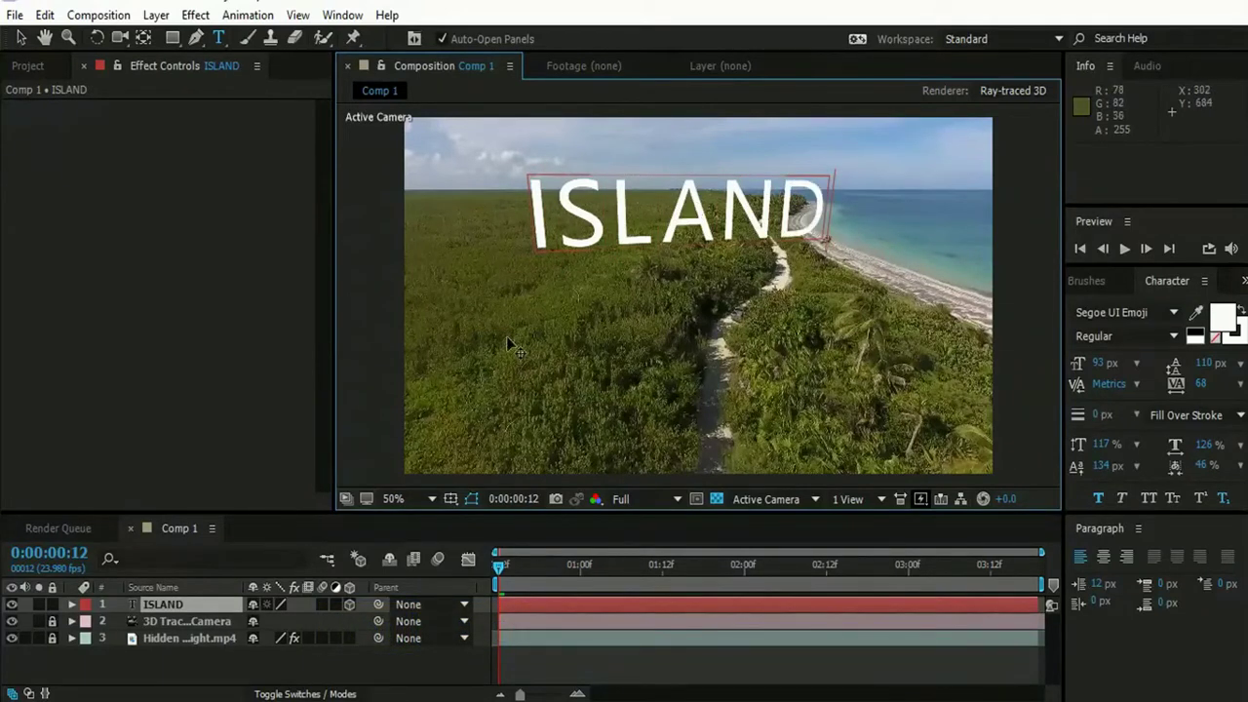
# Step: In the ISLAND layer's Geometry Options, set Extrusion Depth to 8.0 and Bevel Depth to 3.0
pyautogui.click(71, 604)
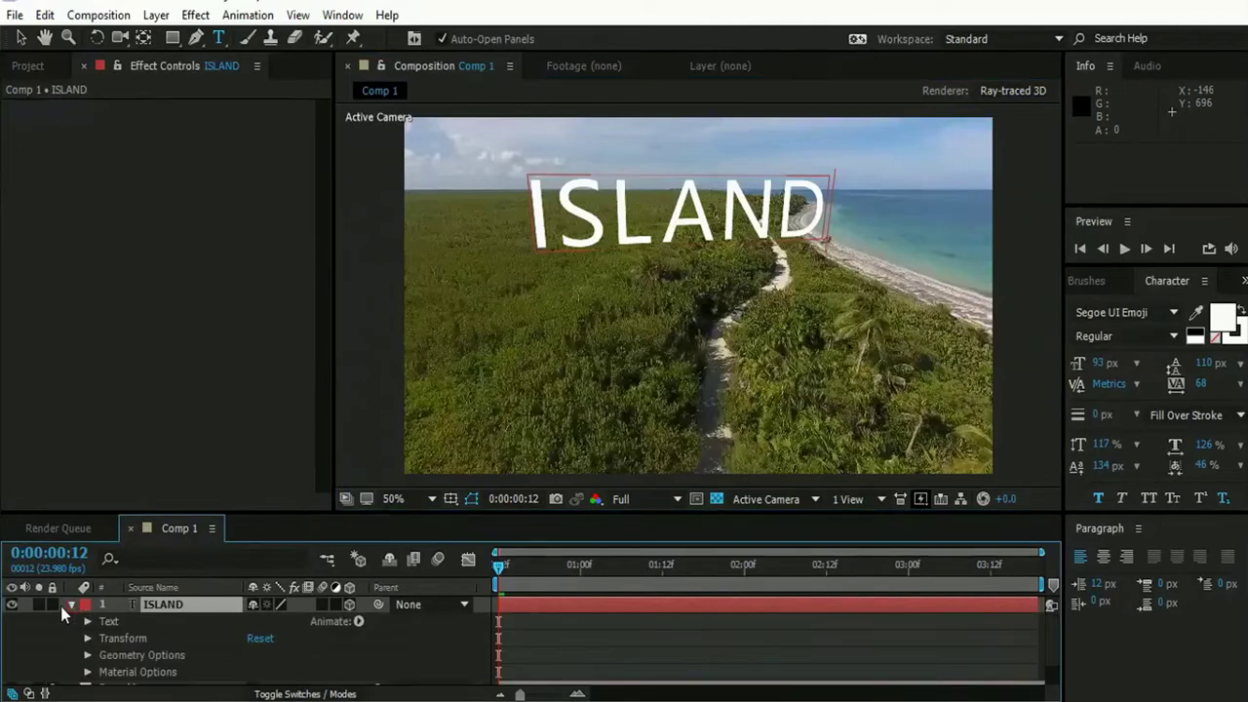
pyautogui.click(87, 657)
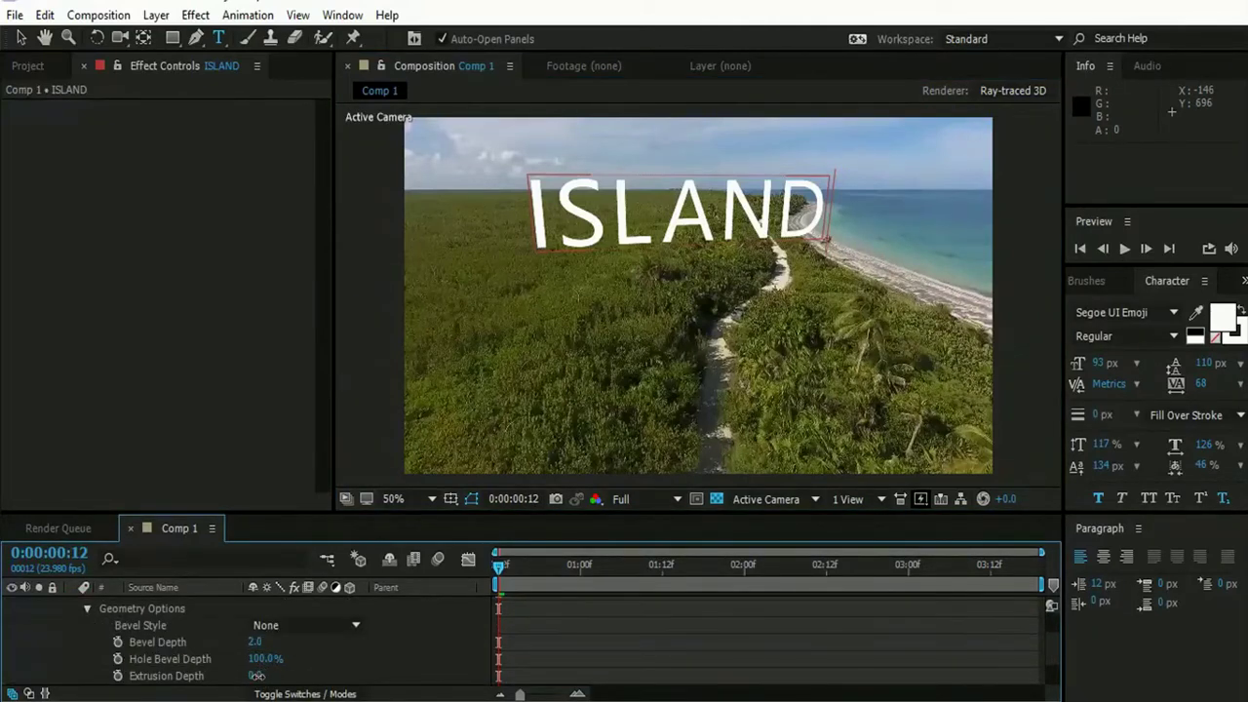
pyautogui.moveTo(255, 675); pyautogui.dragTo(267, 676)
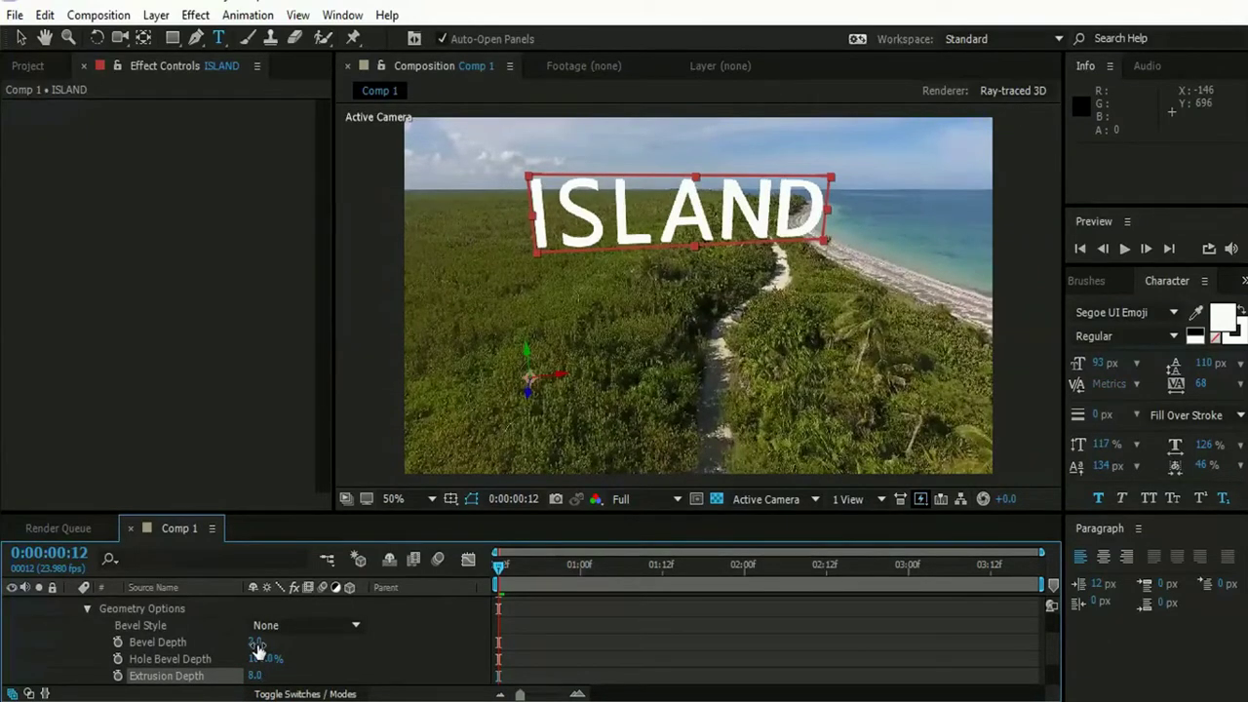
pyautogui.moveTo(255, 644); pyautogui.dragTo(268, 647)
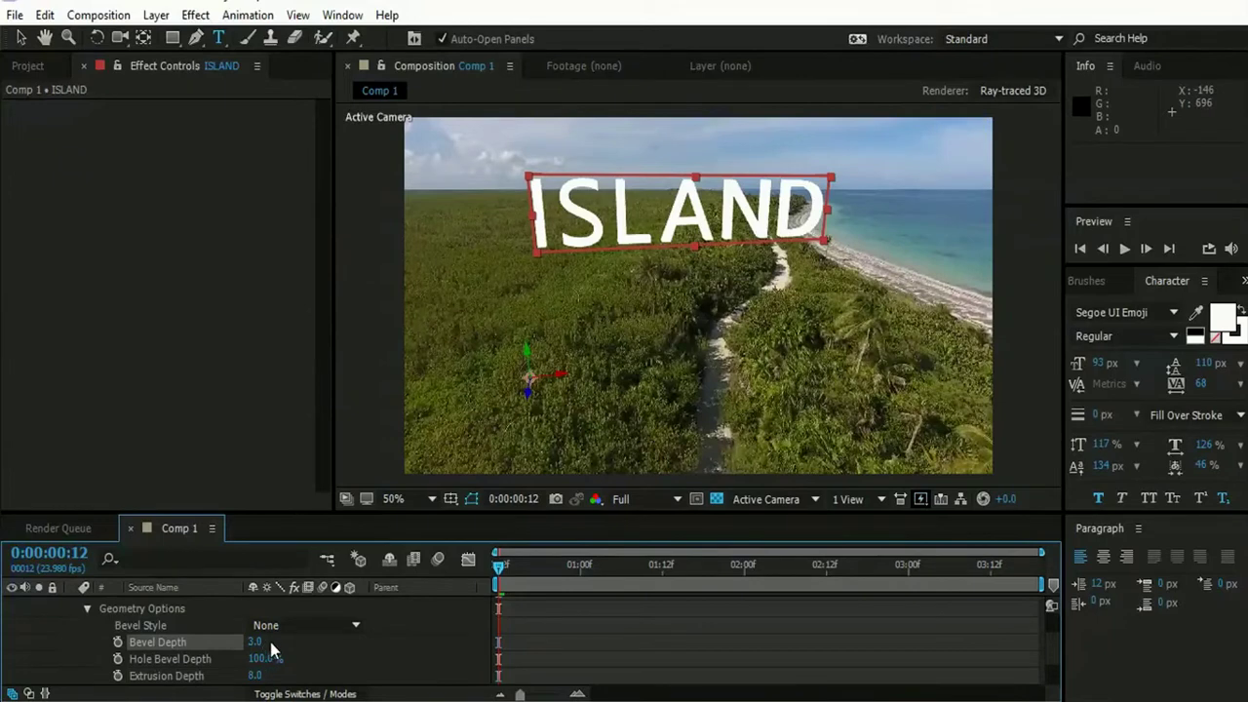
pyautogui.scroll(2, 72, 612)
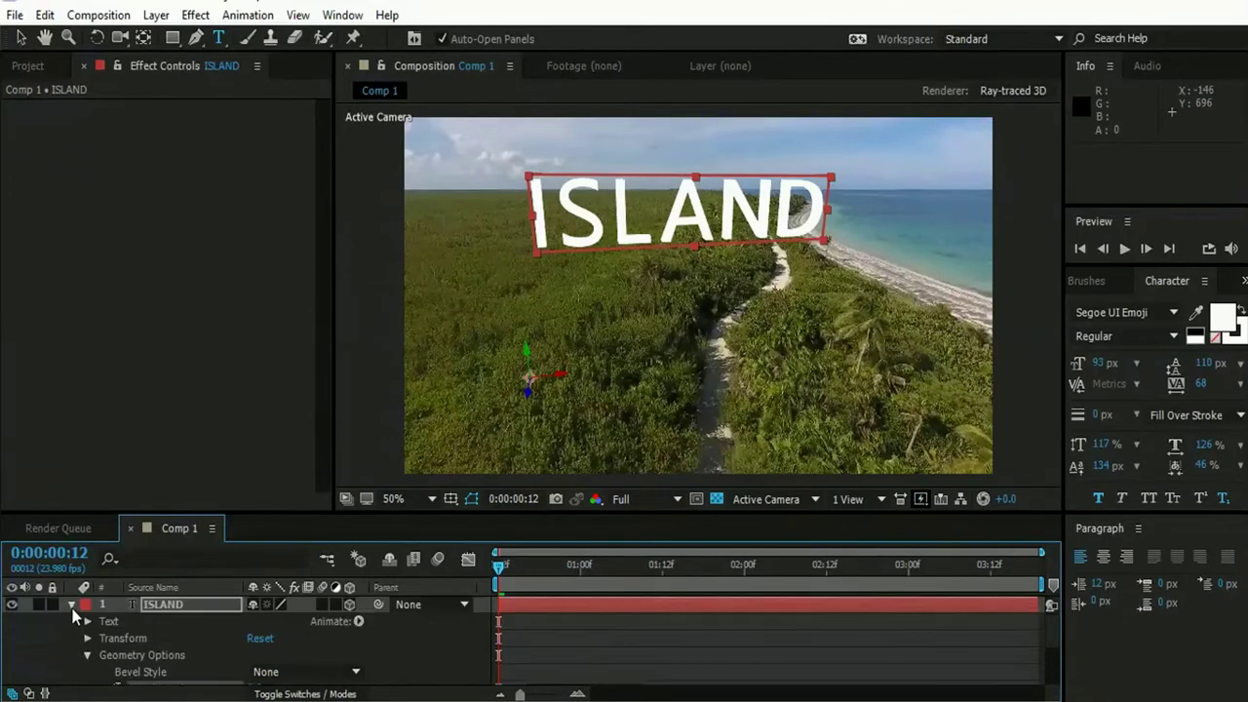
pyautogui.click(72, 605)
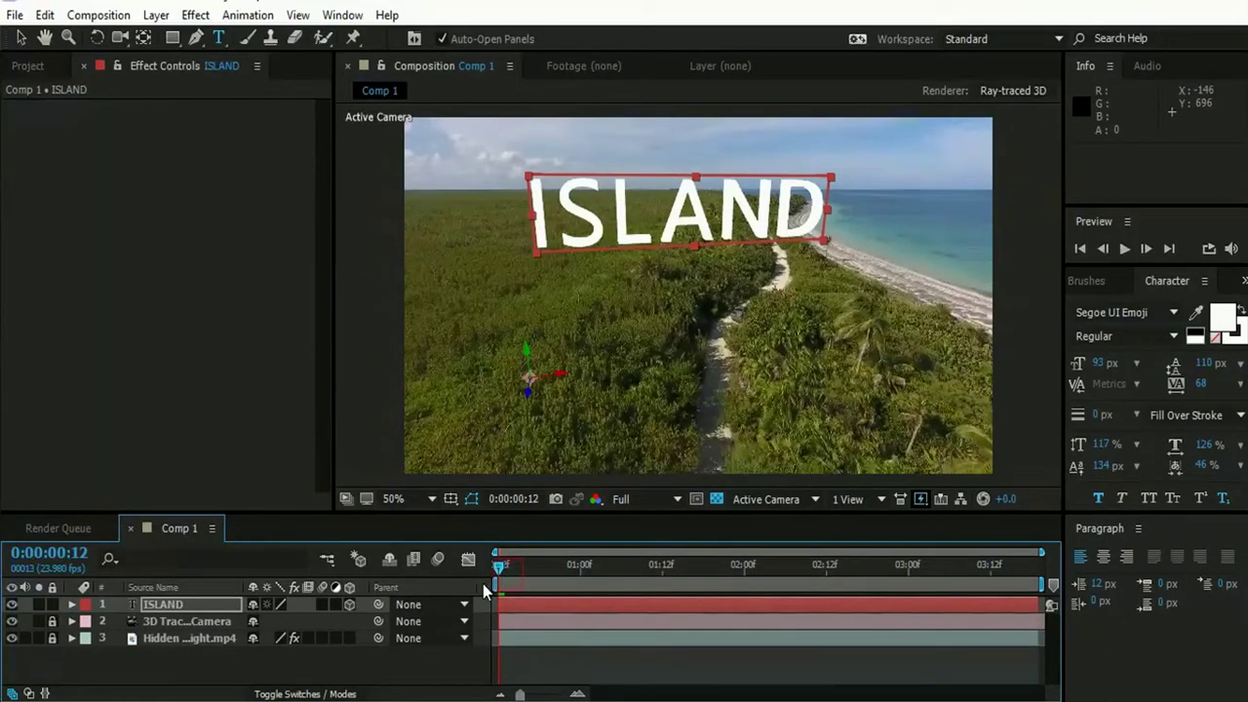
pyautogui.press('space')
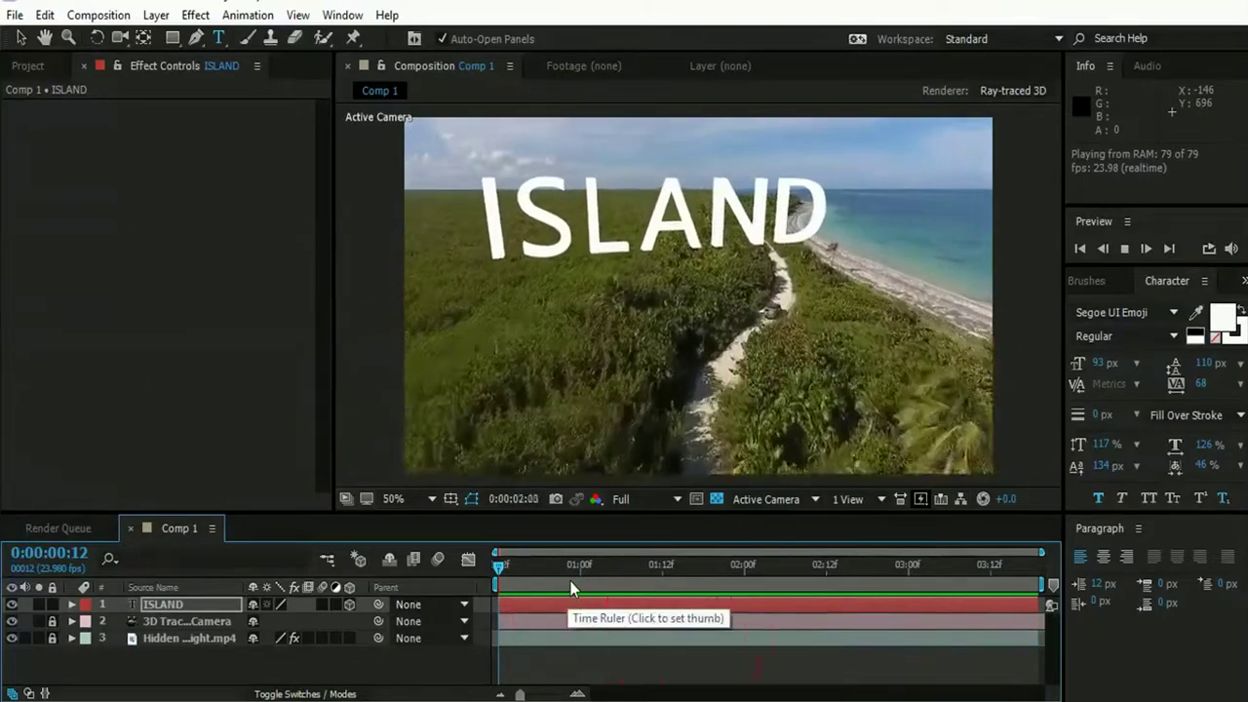
pyautogui.moveTo(571, 581); pyautogui.dragTo(492, 586)
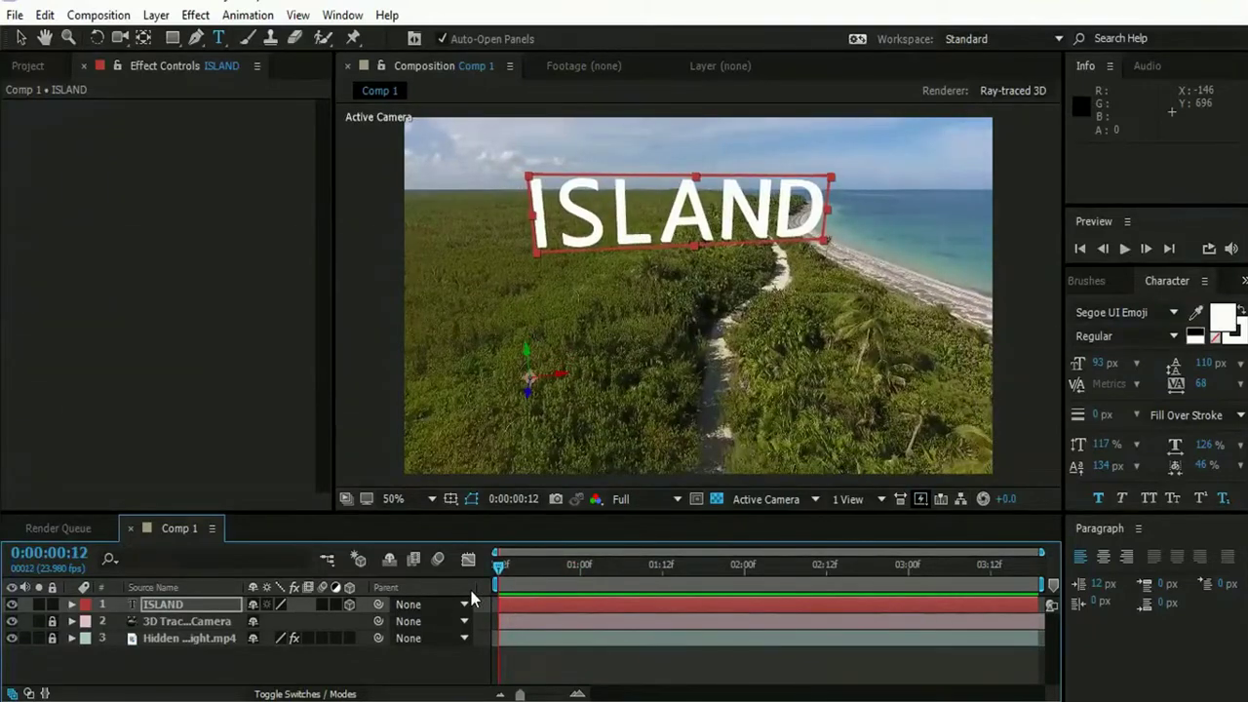
# Step: Add Comp 1 to the Render Queue with Best Settings
pyautogui.click(80, 17)
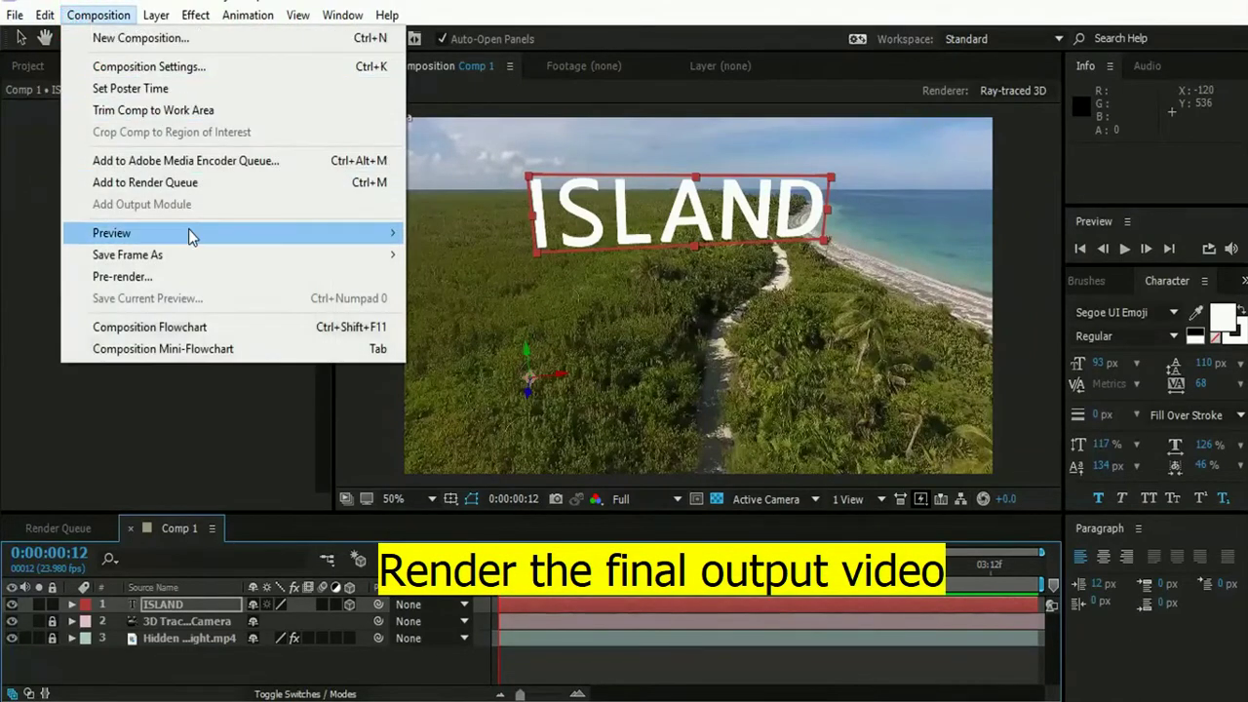
pyautogui.moveTo(190, 234)
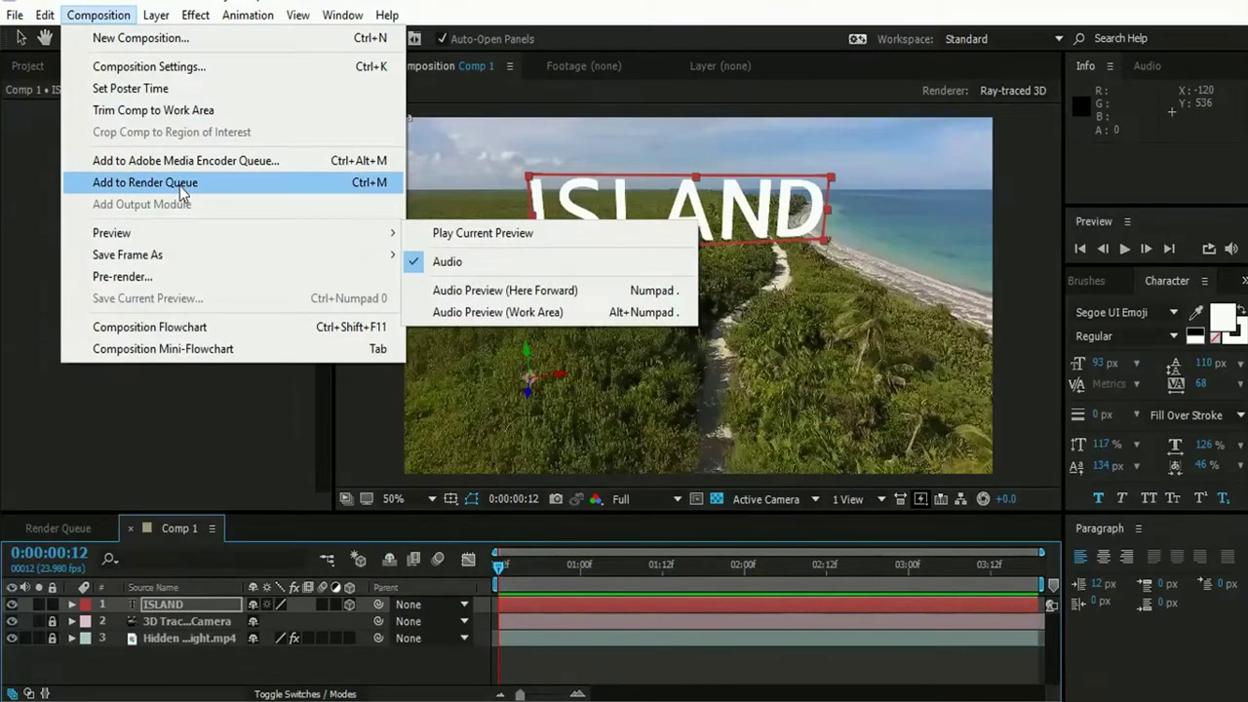
pyautogui.click(180, 182)
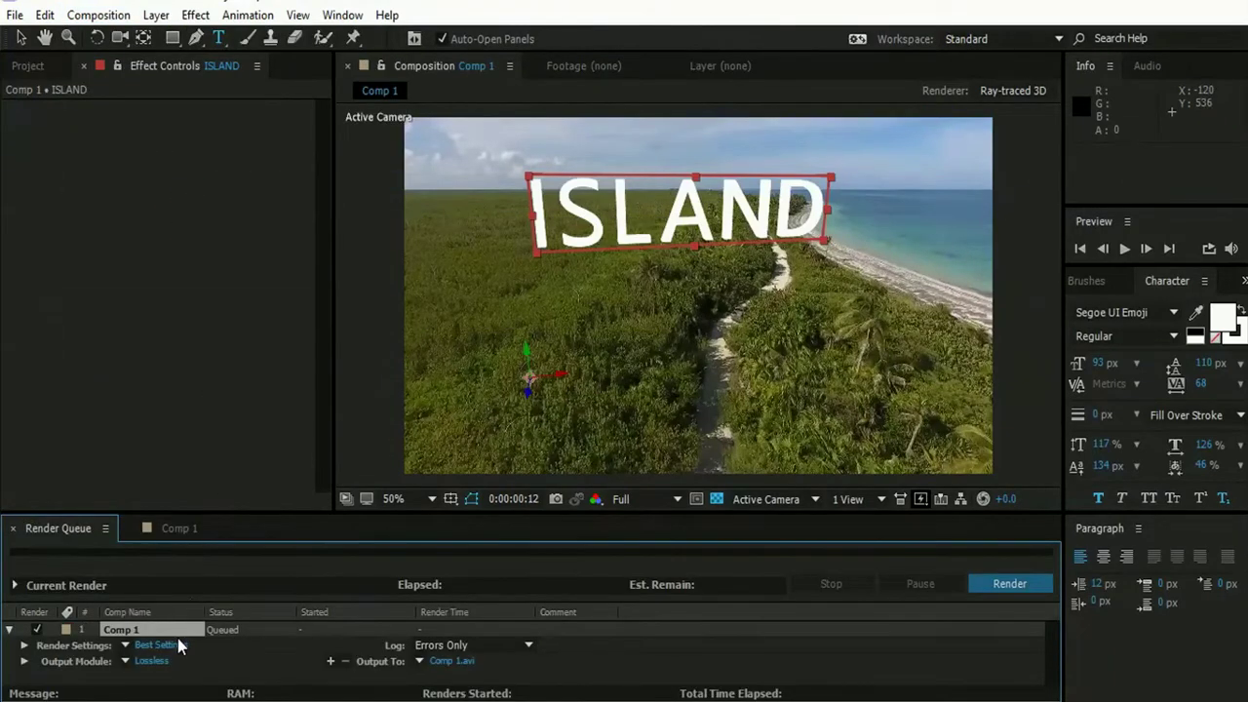
pyautogui.click(161, 646)
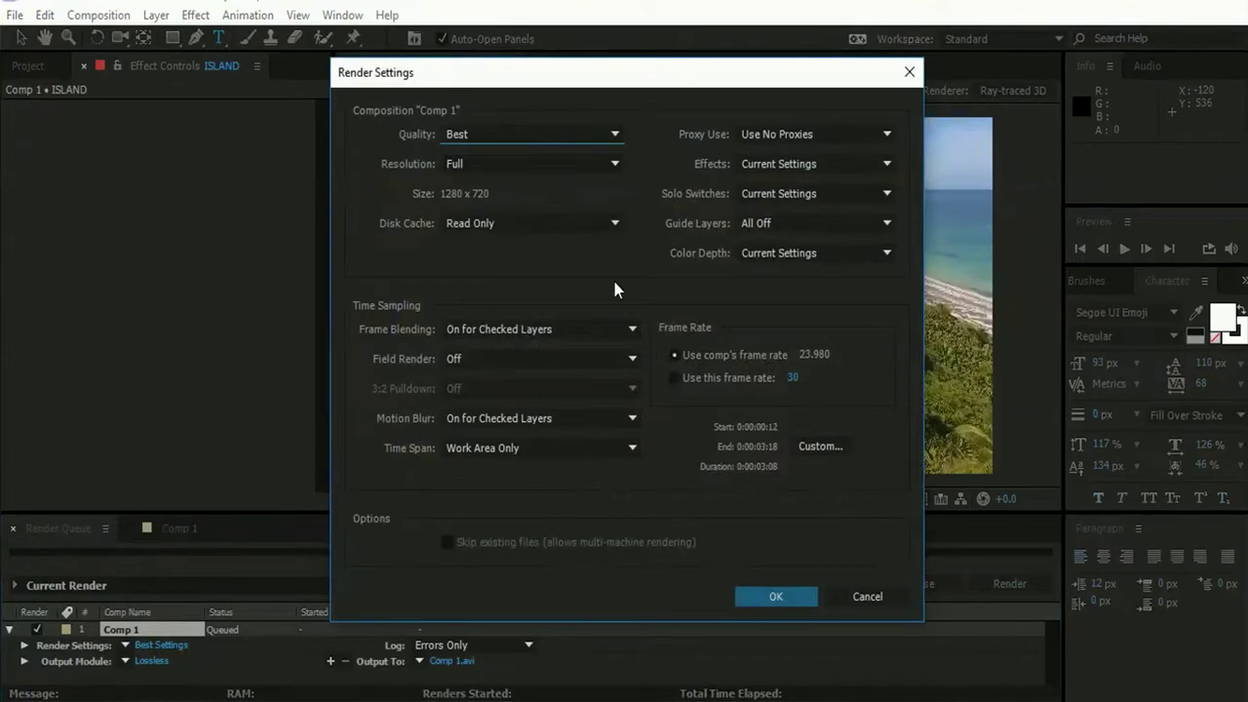
pyautogui.click(765, 600)
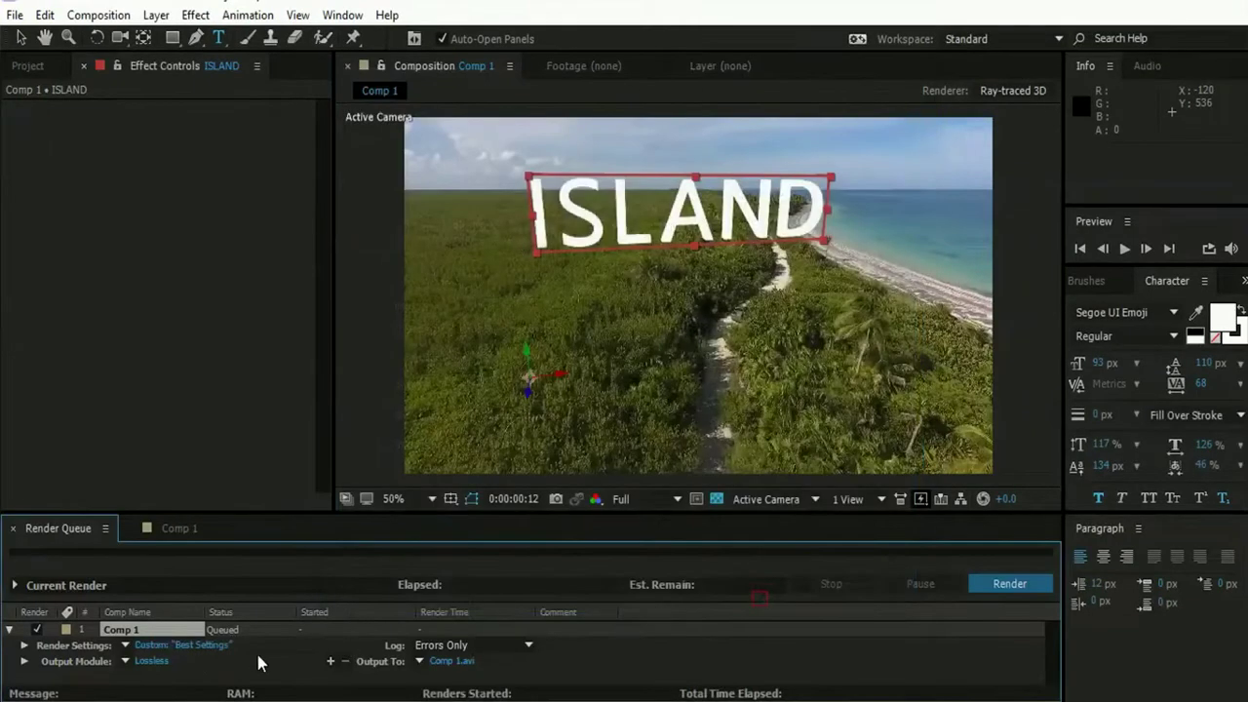
# Step: Output Comp 1 as AVI to Desktop/Island.avi and start the render
pyautogui.click(153, 663)
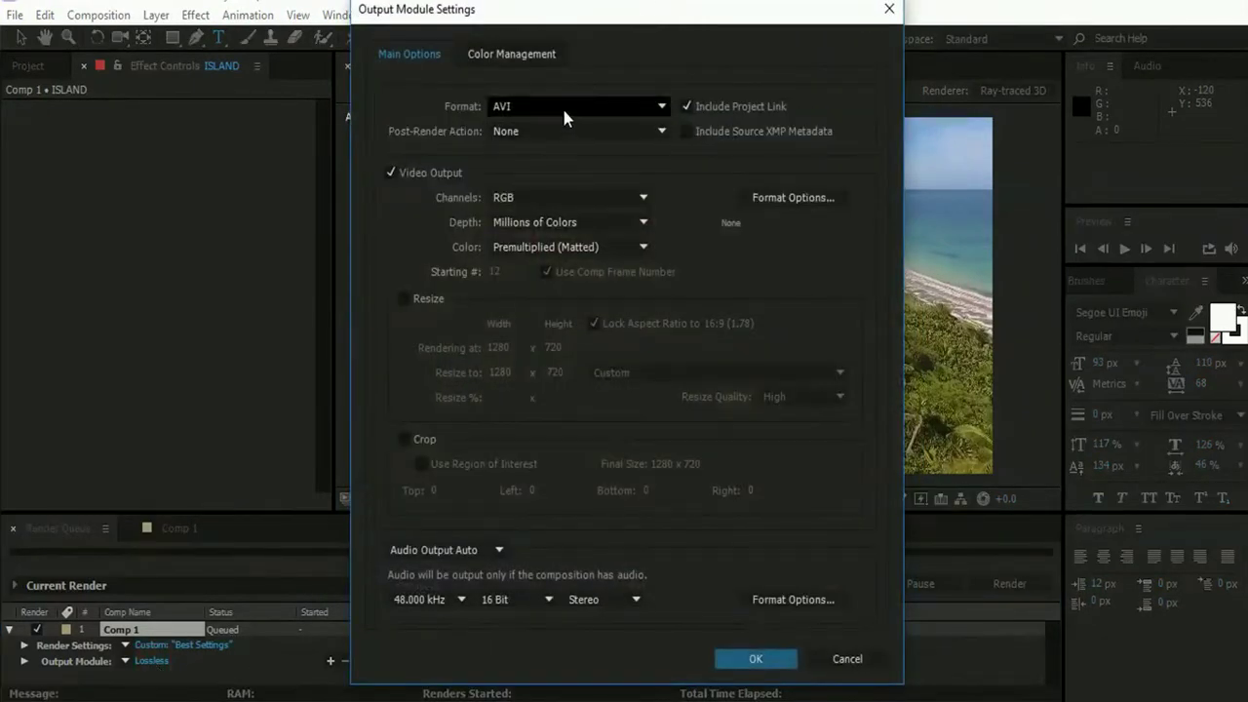
pyautogui.click(731, 661)
pyautogui.click(451, 661)
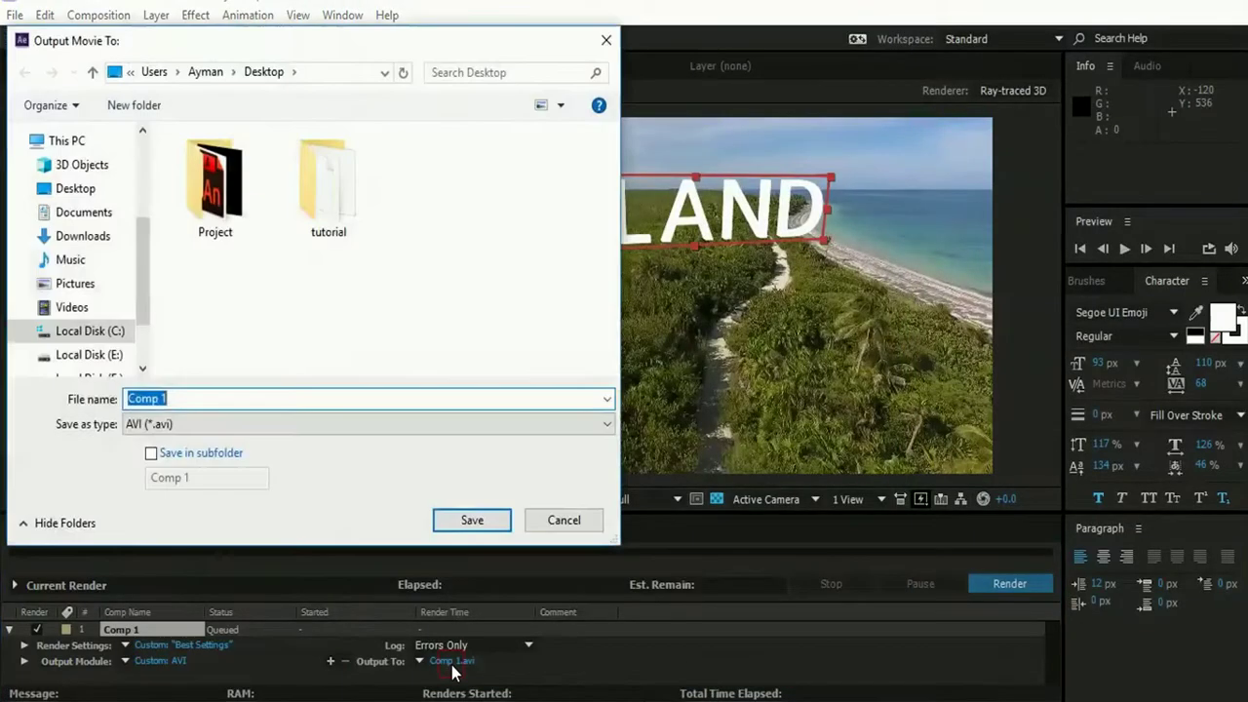
pyautogui.click(82, 189)
pyautogui.click(192, 398)
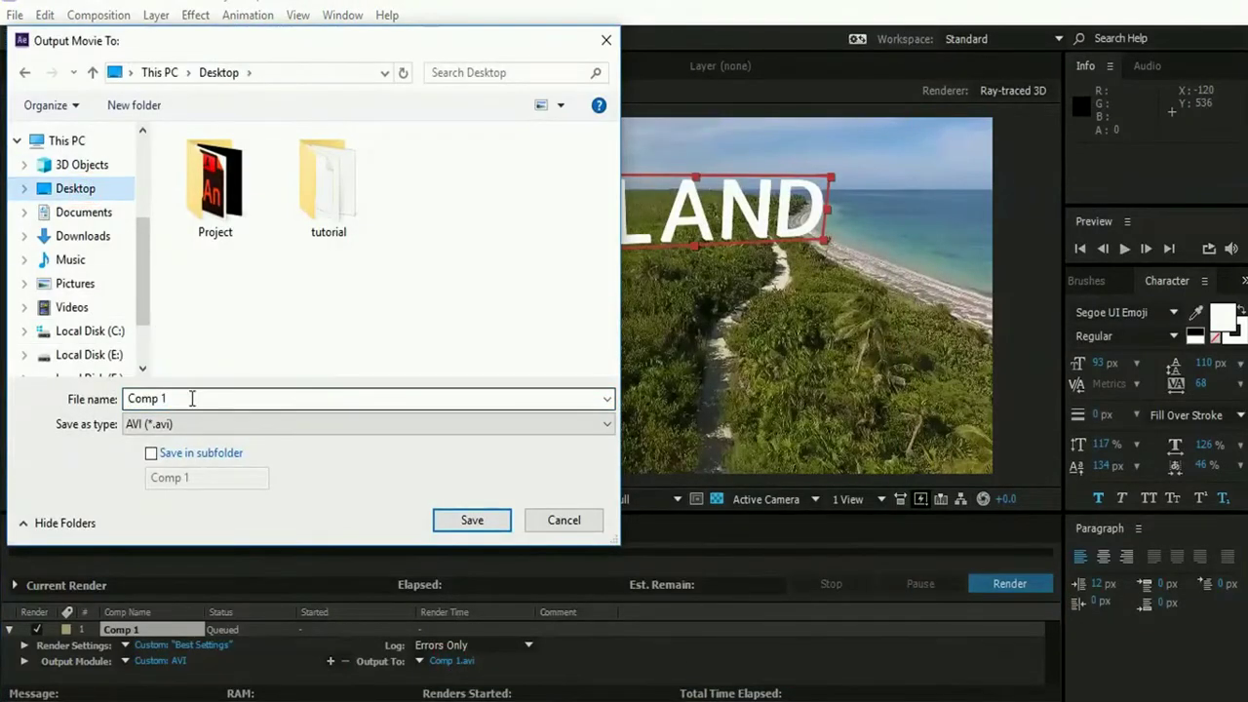
pyautogui.doubleClick(195, 399)
pyautogui.write('Island')
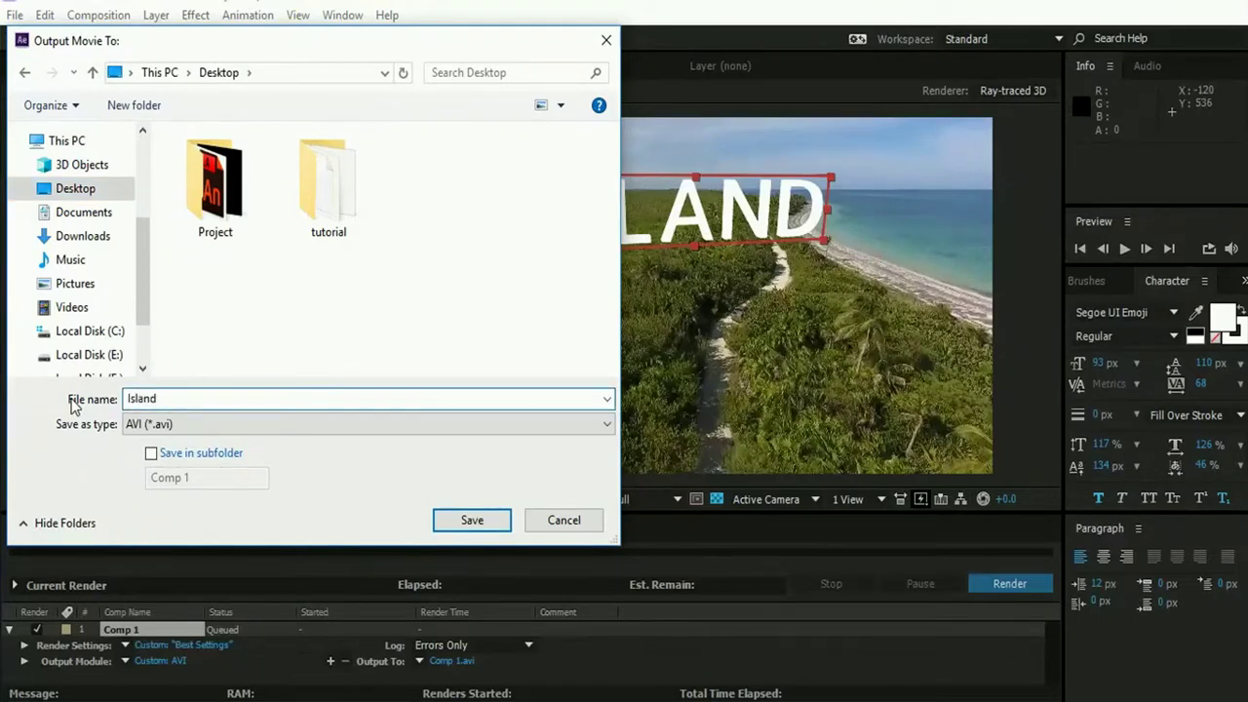
pyautogui.click(468, 522)
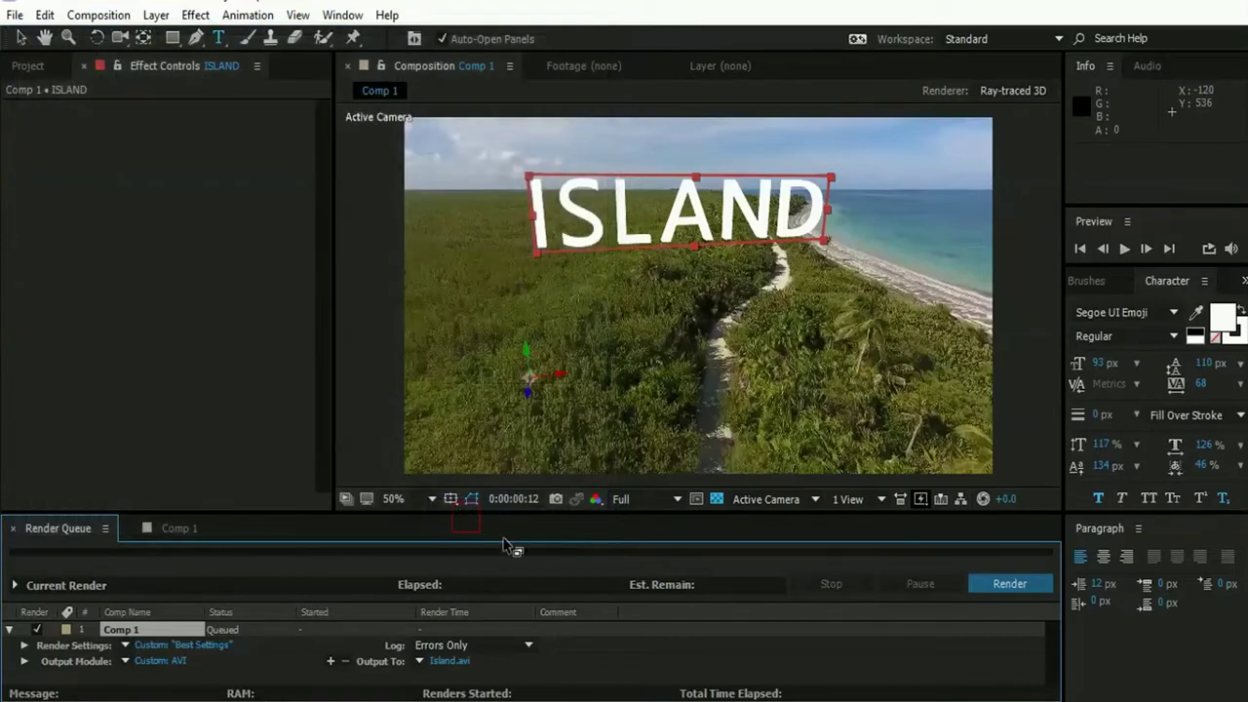
pyautogui.click(1010, 589)
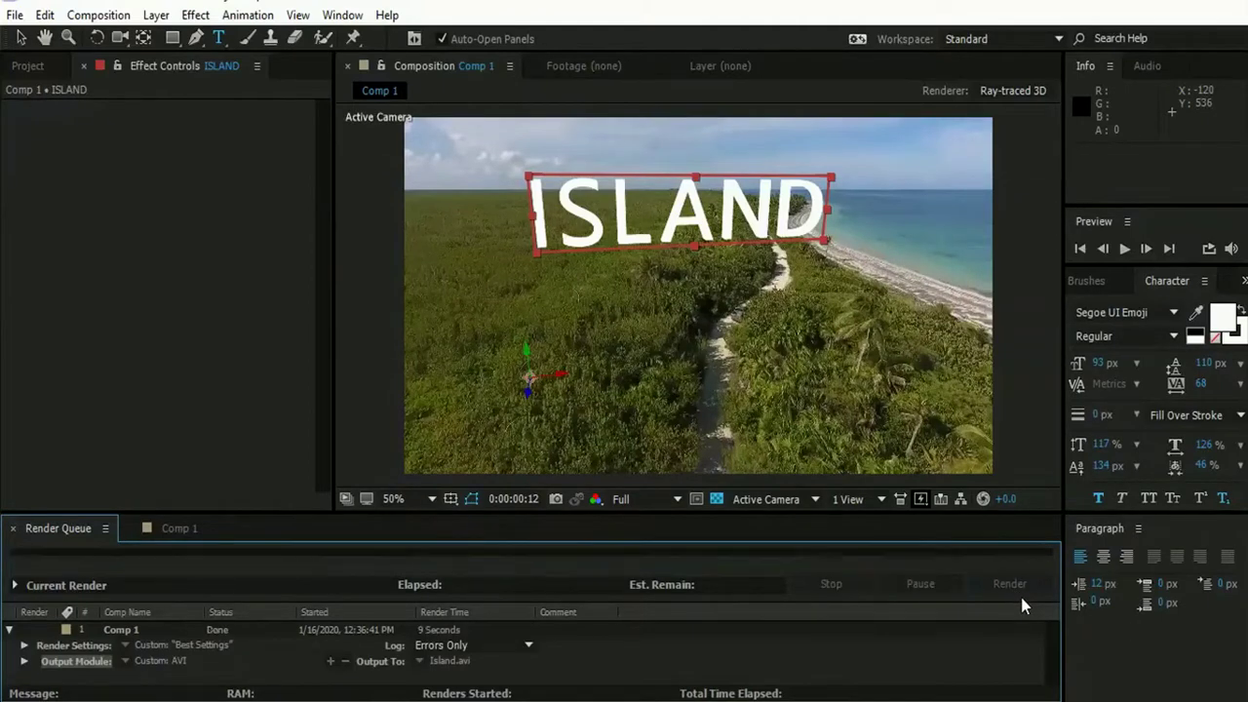
# Step: Minimize After Effects and open Island.avi from the desktop in Windows Media Player
pyautogui.click(1148, 2)
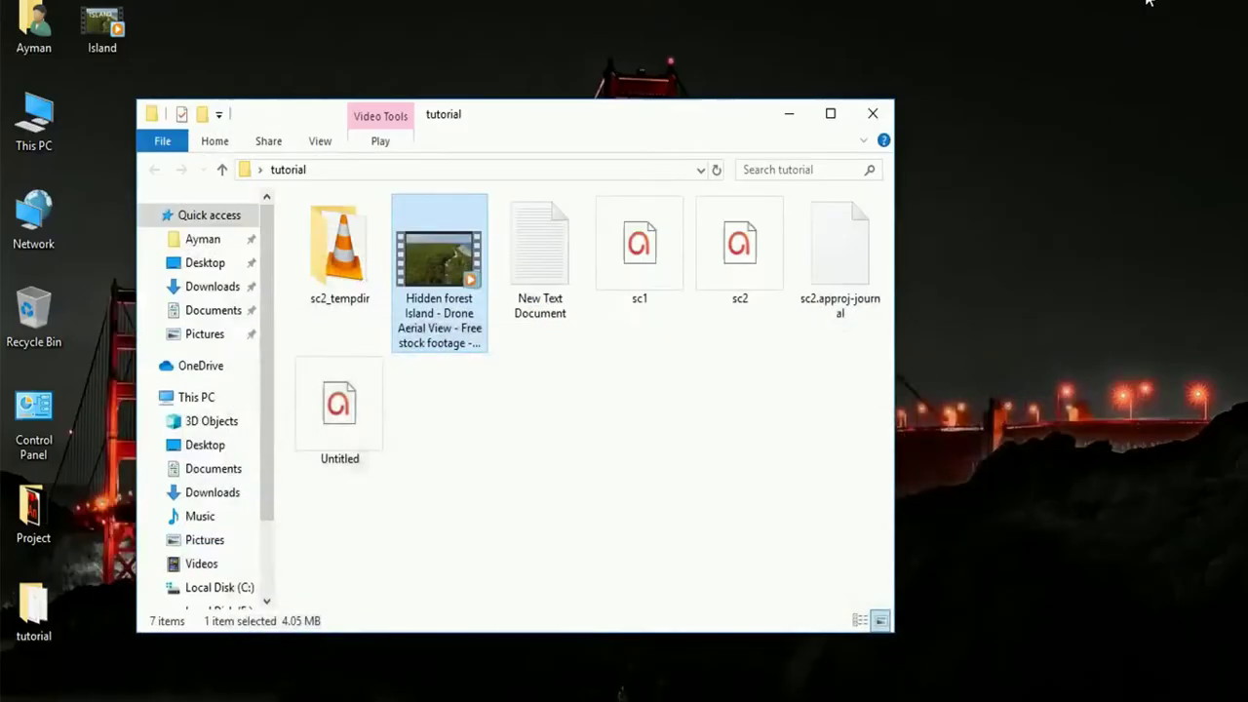
pyautogui.click(788, 113)
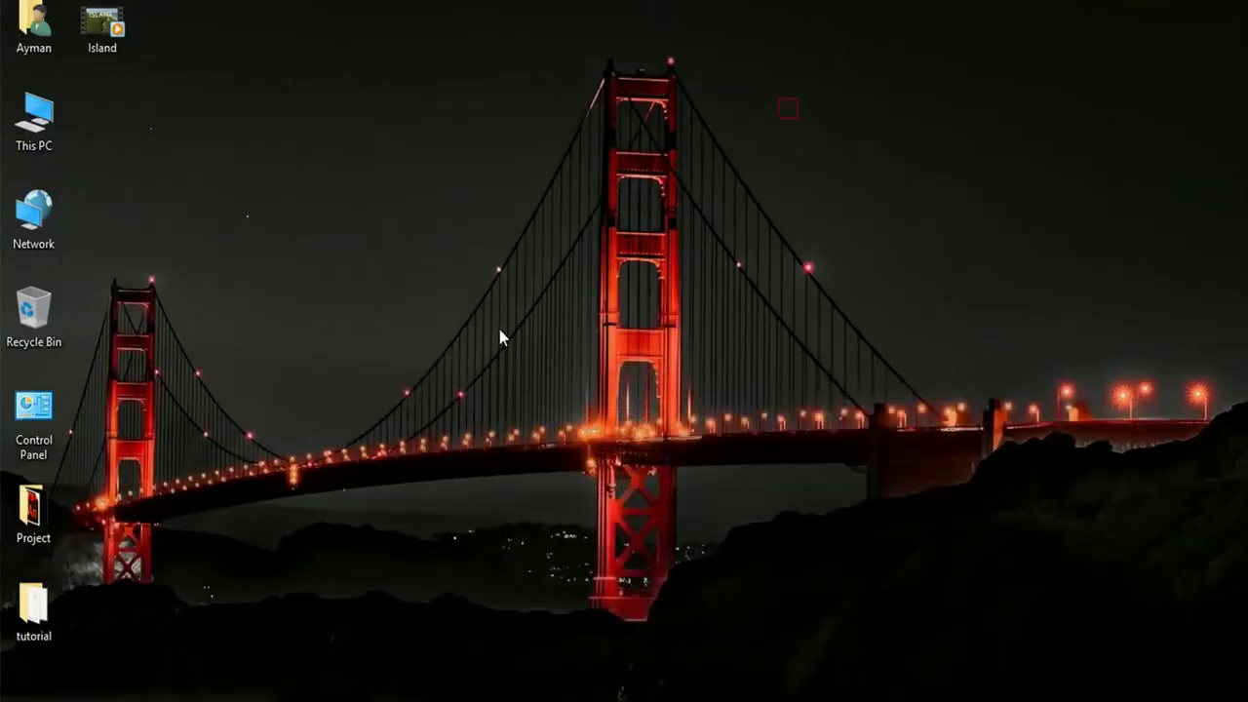
pyautogui.click(100, 37)
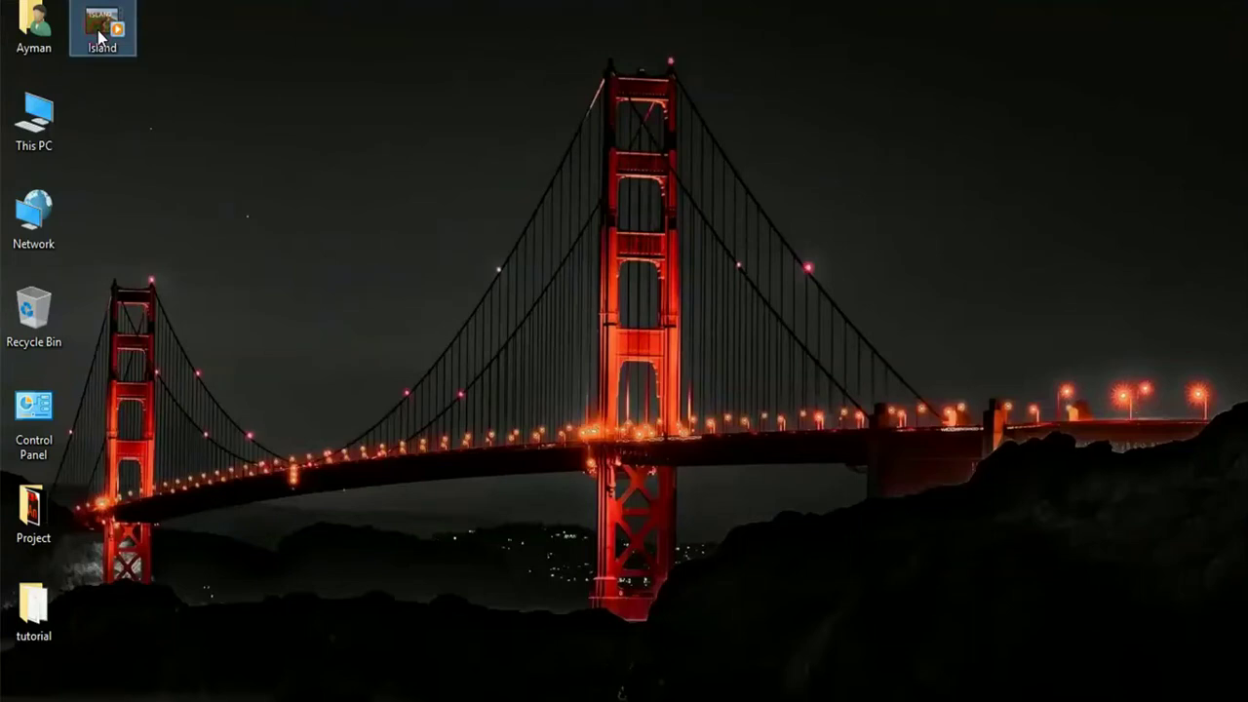
pyautogui.doubleClick(101, 37)
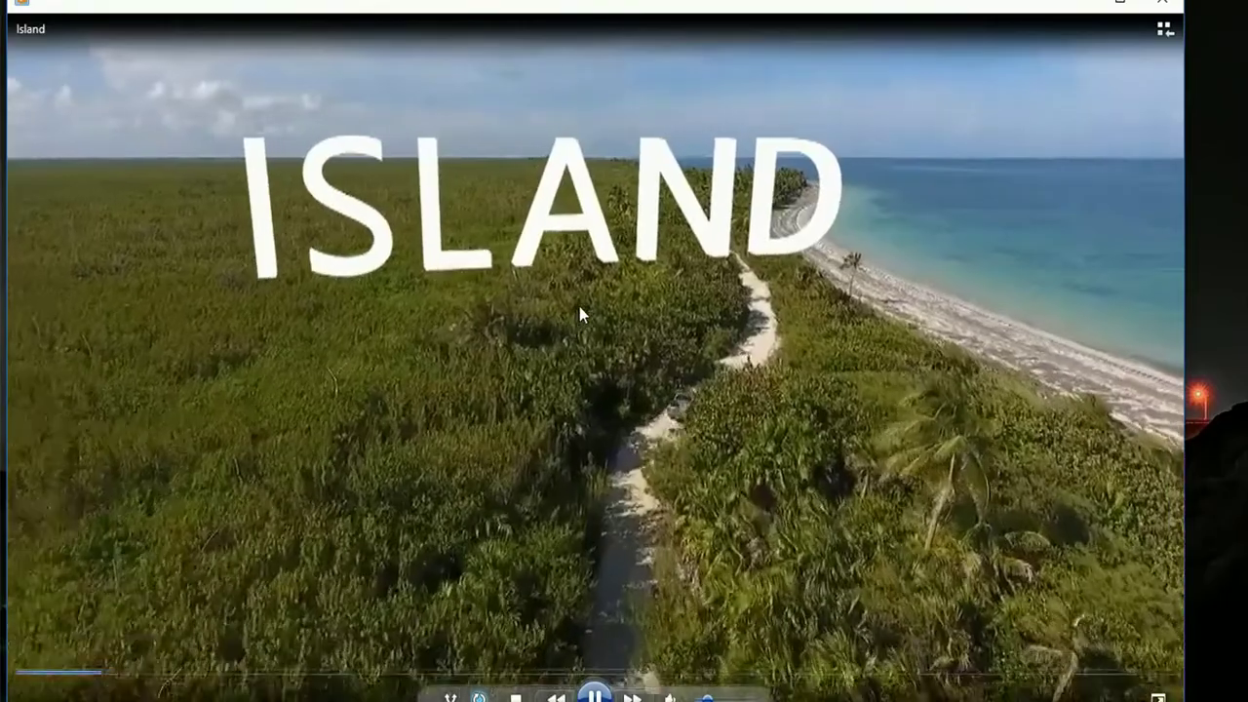
# Step: Play the Island video fullscreen to watch the 3D ISLAND title over the beach
pyautogui.doubleClick(579, 306)
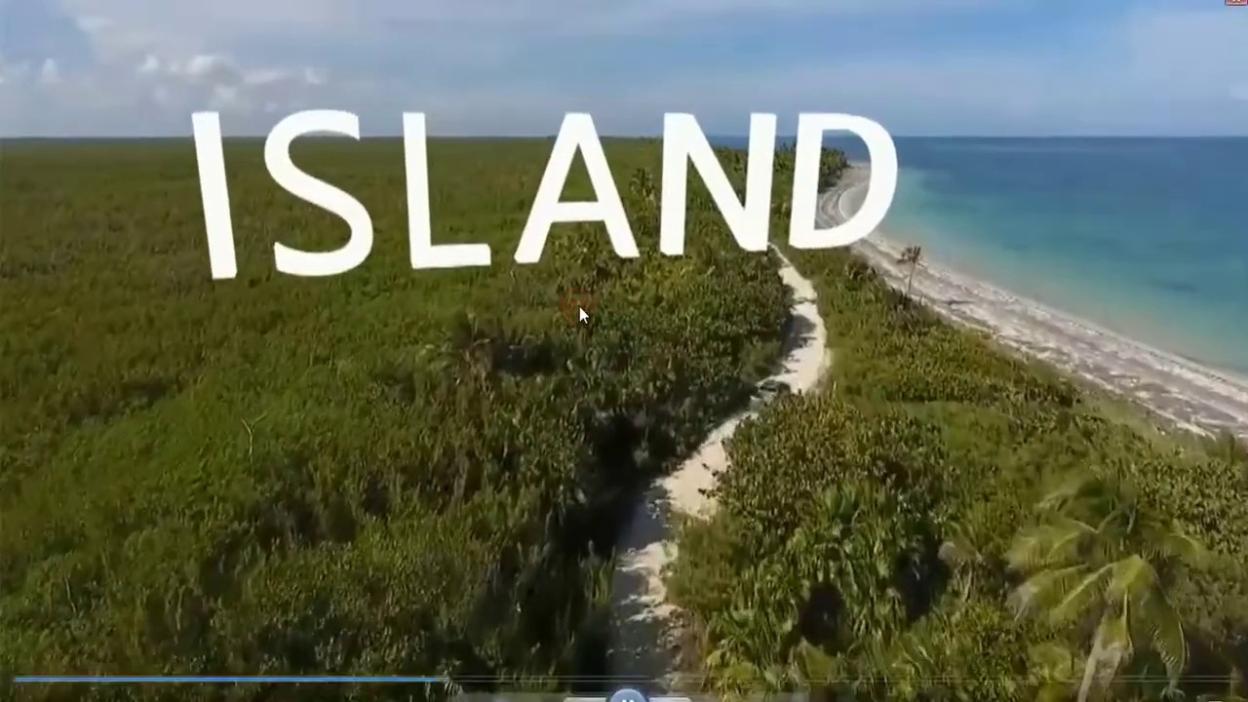